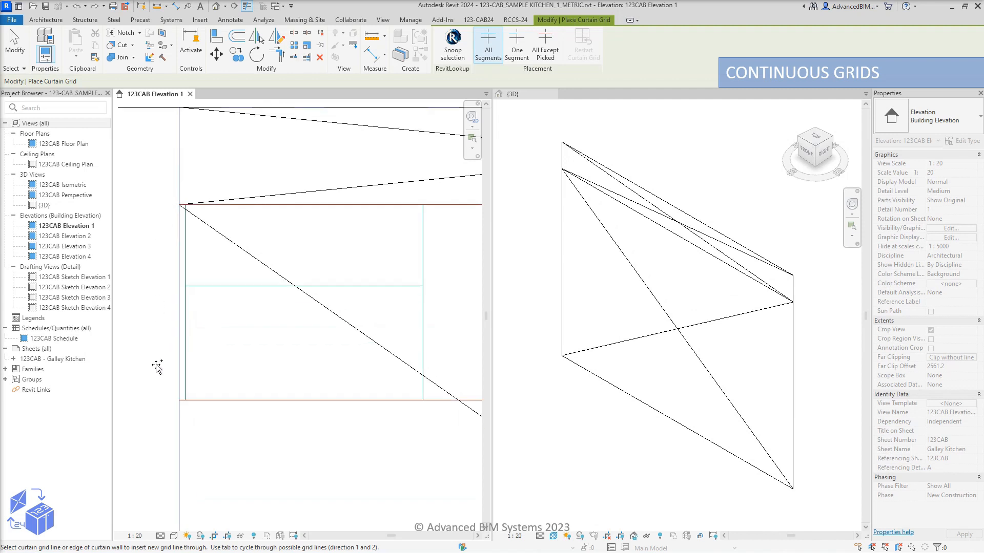
- Place a continuous horizontal curtain grid along the red guide line at the underside of the upper cabinets
{"action": "scroll", "coordinate": [164, 292], "scroll_direction": "up", "scroll_amount": 4}
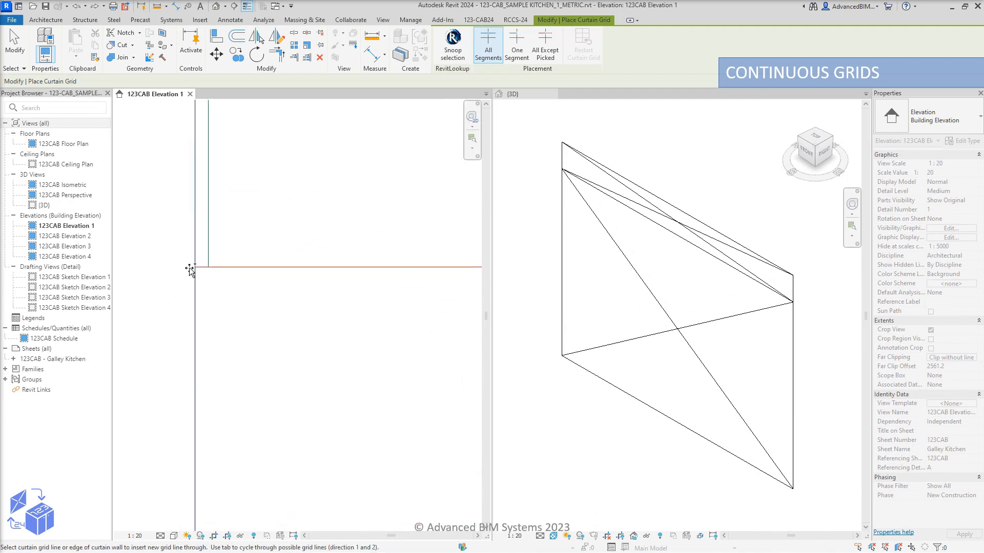
{"action": "left_click", "coordinate": [195, 267]}
{"action": "scroll", "coordinate": [176, 246], "scroll_direction": "down", "scroll_amount": 3}
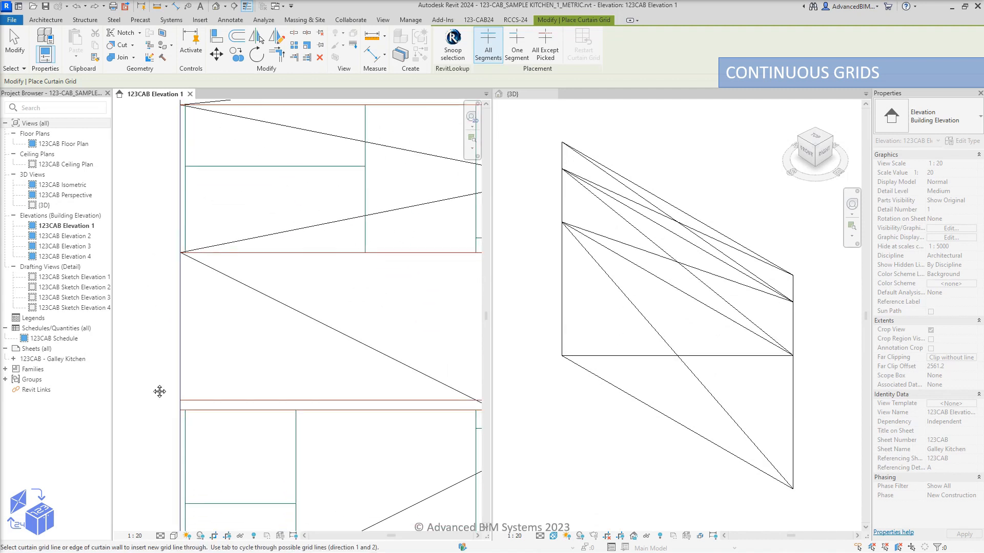
- Place two continuous horizontal grids on the closely spaced red guide lines directly above the base cabinets
{"action": "middle_click_drag", "start_coordinate": [156, 390], "coordinate": [132, 281]}
{"action": "scroll", "coordinate": [142, 297], "scroll_direction": "up", "scroll_amount": 4}
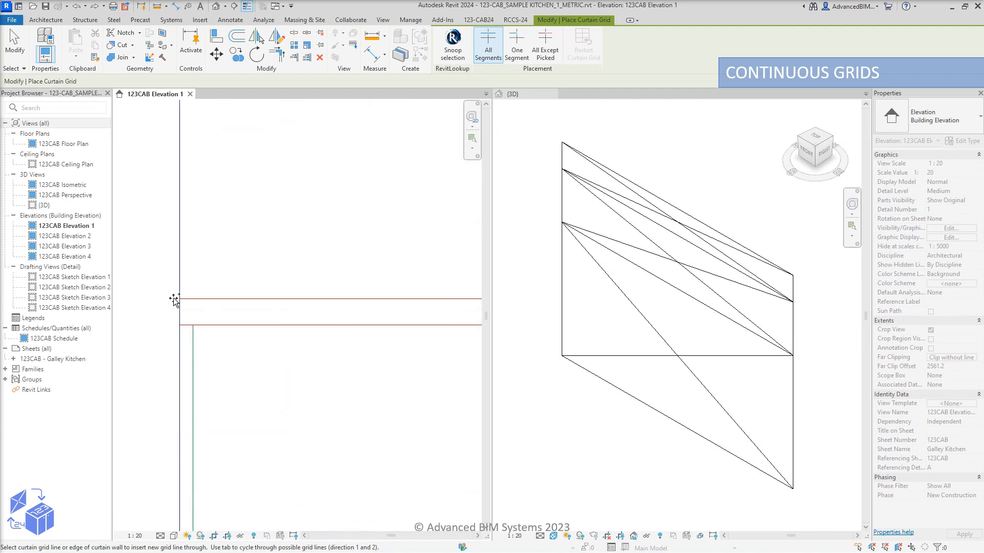
{"action": "left_click", "coordinate": [178, 300]}
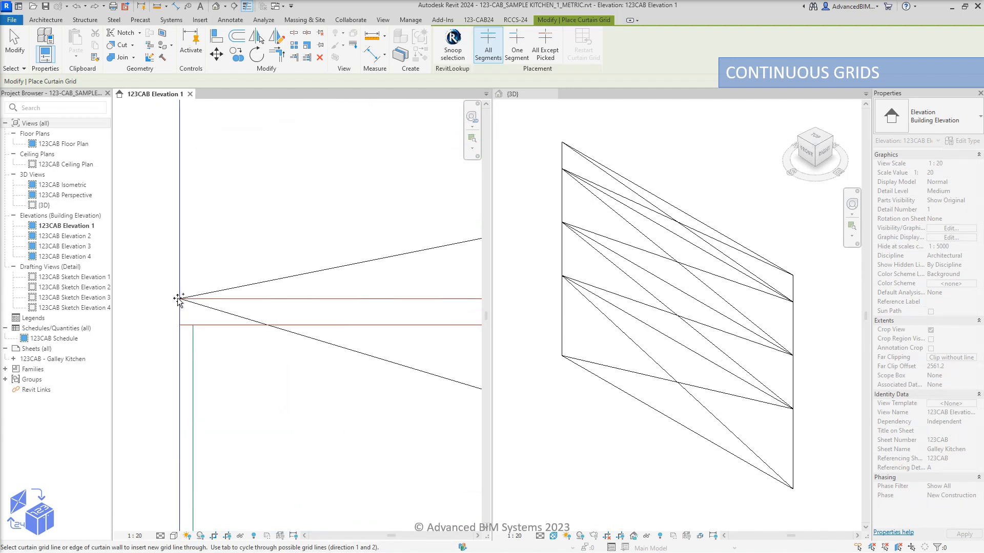
{"action": "left_click", "coordinate": [179, 326]}
{"action": "scroll", "coordinate": [171, 327], "scroll_direction": "down", "scroll_amount": 5}
{"action": "middle_click_drag", "start_coordinate": [250, 341], "coordinate": [234, 360]}
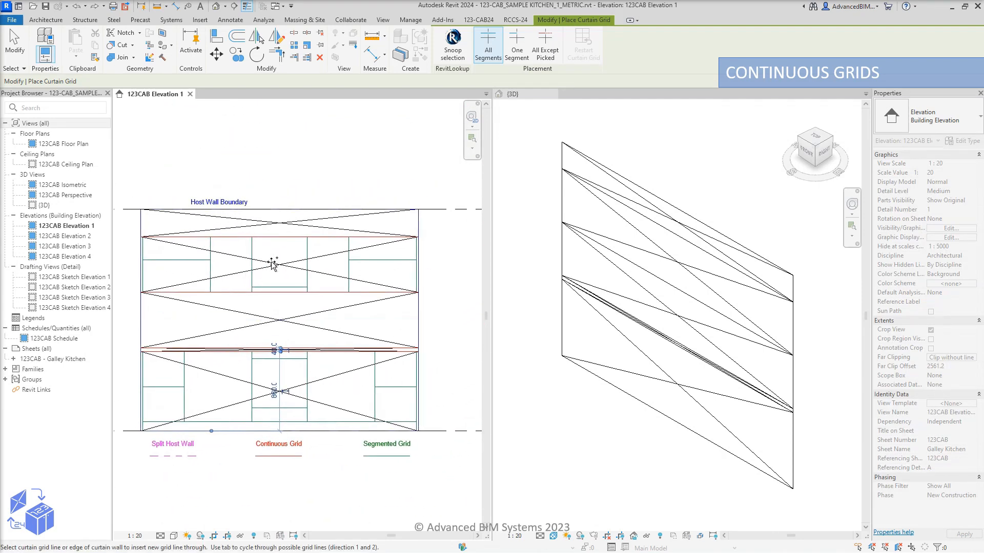
{"action": "key", "text": "Escape"}
{"action": "middle_click_drag", "start_coordinate": [286, 194], "coordinate": [306, 180]}
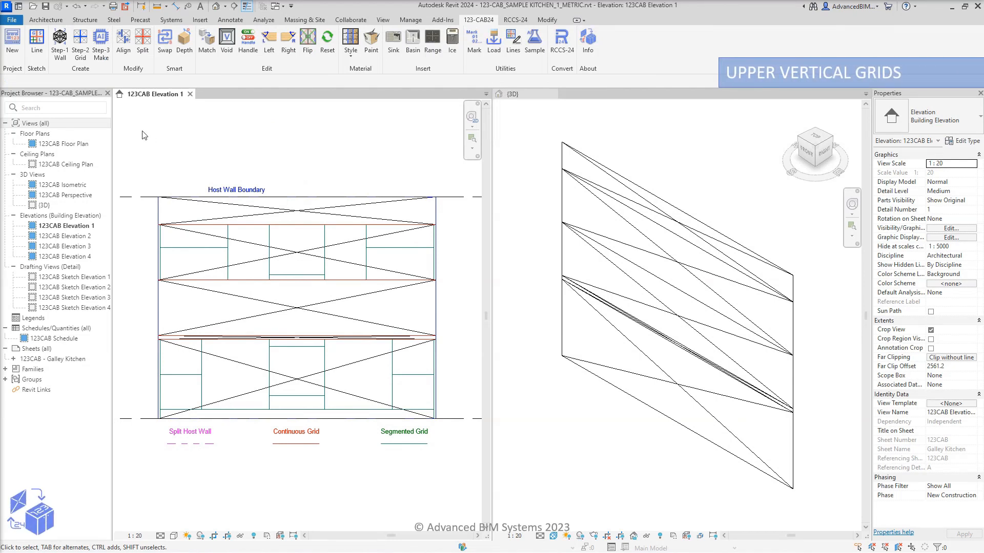
- Add a one-segment vertical grid in the upper cabinet row, 20 mm in from the wall's left end
{"action": "left_click", "coordinate": [80, 46]}
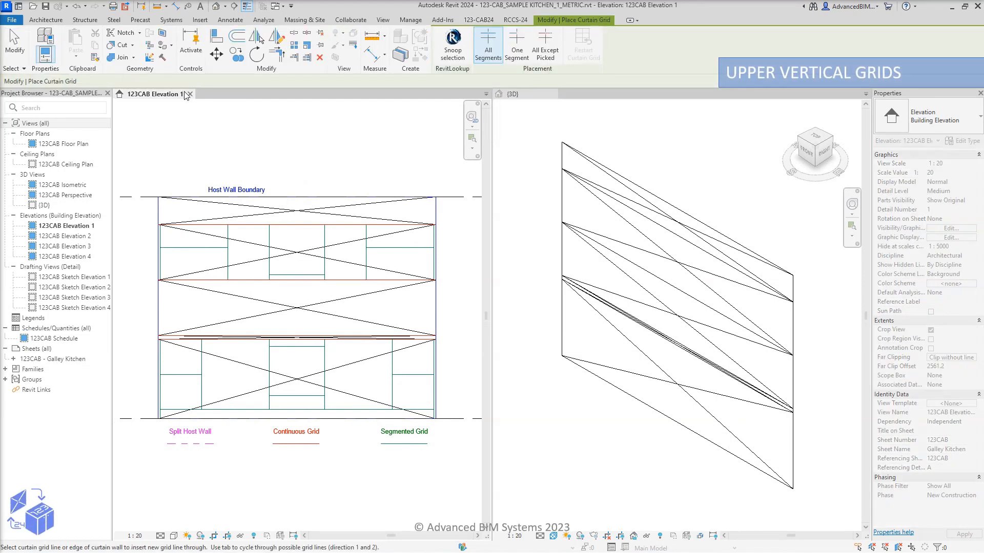
{"action": "left_click", "coordinate": [517, 50]}
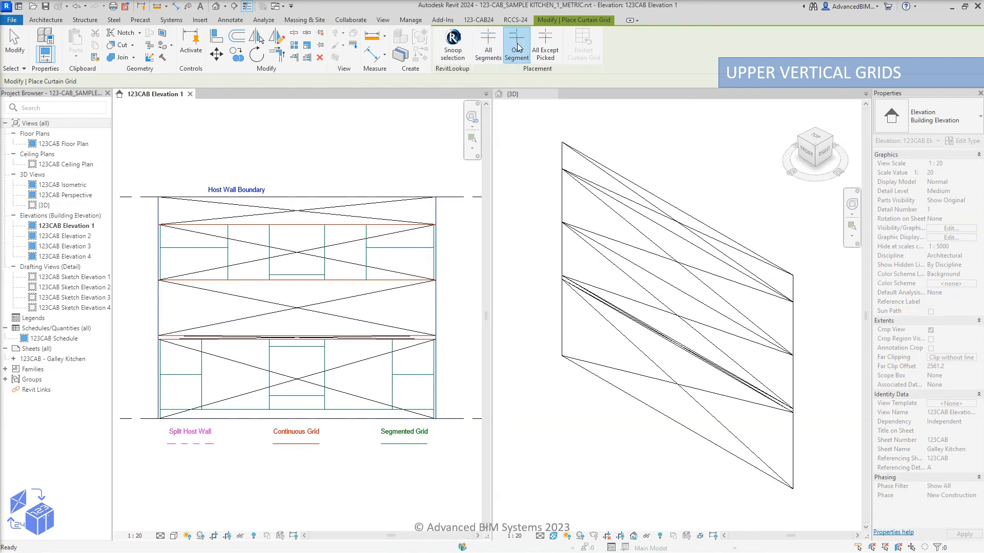
{"action": "scroll", "coordinate": [162, 279], "scroll_direction": "up", "scroll_amount": 5}
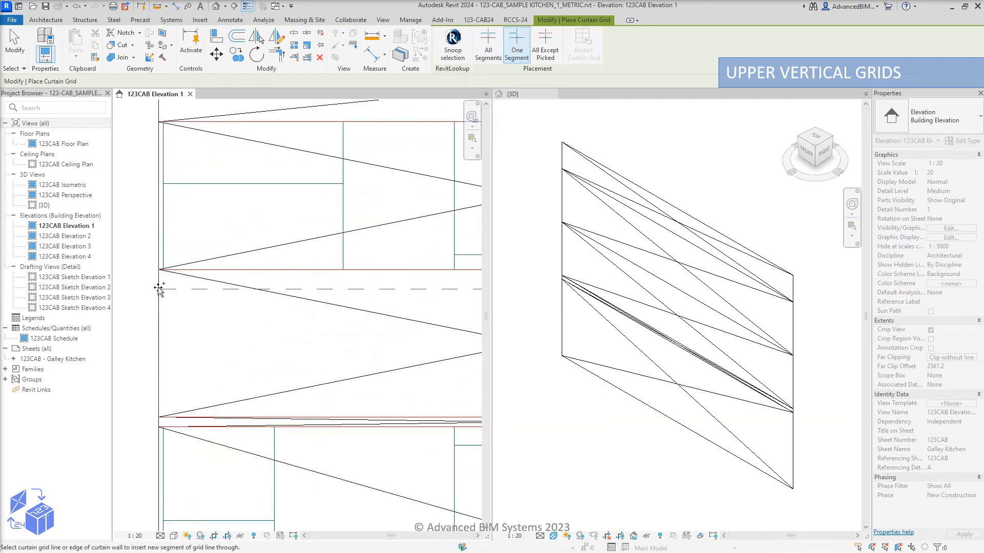
{"action": "left_click", "coordinate": [173, 244]}
- Add one-segment vertical grids on the first two interior green divider lines of the upper cabinet row, counting from the left
{"action": "scroll", "coordinate": [173, 245], "scroll_direction": "down", "scroll_amount": 3}
{"action": "middle_click_drag", "start_coordinate": [385, 278], "coordinate": [270, 350]}
{"action": "scroll", "coordinate": [269, 350], "scroll_direction": "up", "scroll_amount": 1}
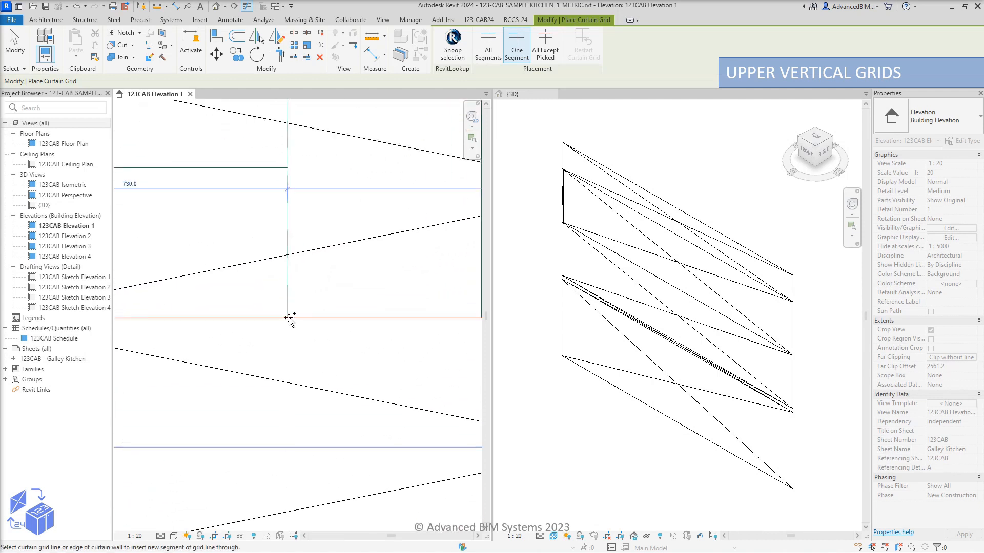
{"action": "left_click", "coordinate": [289, 319]}
{"action": "scroll", "coordinate": [289, 318], "scroll_direction": "down", "scroll_amount": 3}
{"action": "middle_click_drag", "start_coordinate": [380, 323], "coordinate": [202, 337]}
{"action": "scroll", "coordinate": [232, 336], "scroll_direction": "up", "scroll_amount": 4}
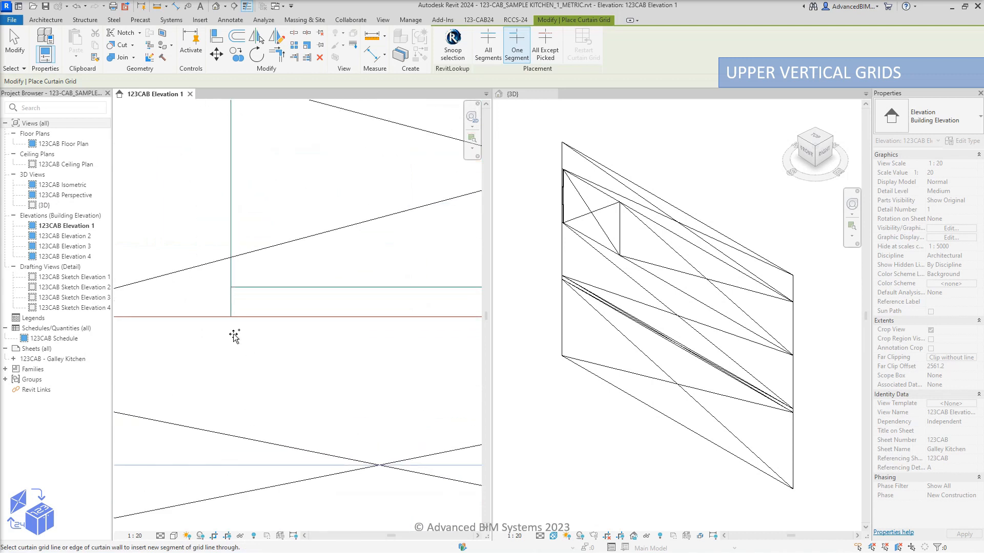
{"action": "left_click", "coordinate": [231, 318]}
- Add one-segment vertical grids on the third and fourth interior green divider lines of the upper cabinet row
{"action": "scroll", "coordinate": [232, 317], "scroll_direction": "down", "scroll_amount": 3}
{"action": "middle_click_drag", "start_coordinate": [430, 357], "coordinate": [333, 382]}
{"action": "scroll", "coordinate": [333, 362], "scroll_direction": "up", "scroll_amount": 4}
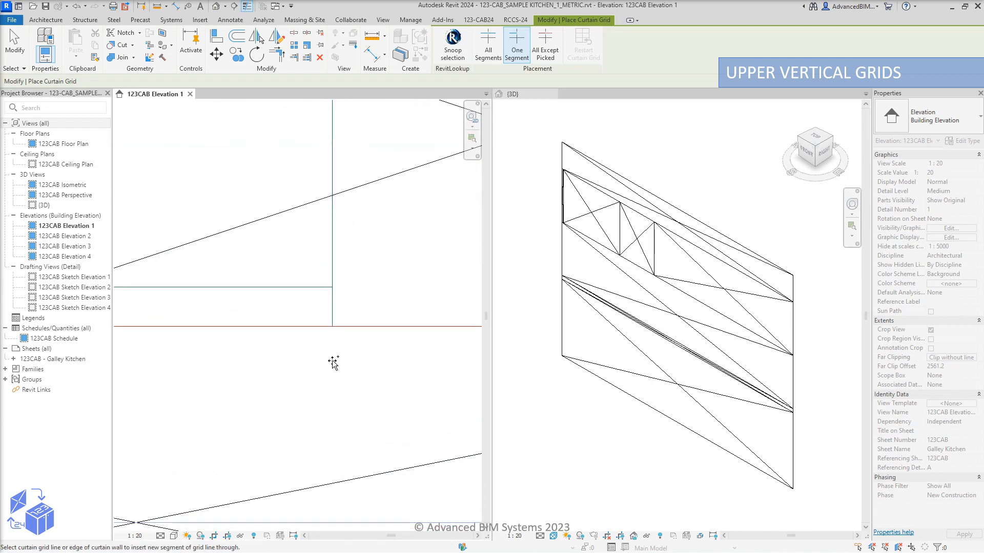
{"action": "left_click", "coordinate": [334, 330]}
{"action": "scroll", "coordinate": [269, 336], "scroll_direction": "down", "scroll_amount": 3}
{"action": "middle_click_drag", "start_coordinate": [402, 351], "coordinate": [279, 367]}
{"action": "scroll", "coordinate": [318, 361], "scroll_direction": "up", "scroll_amount": 3}
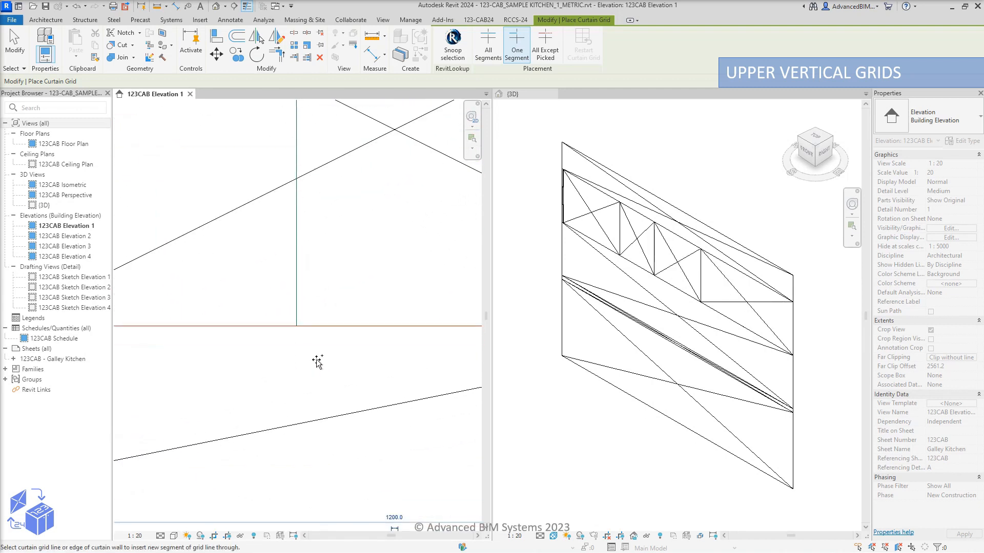
{"action": "left_click", "coordinate": [296, 328]}
- Add a one-segment vertical grid on the narrow filler line at the right end of the upper cabinet row
{"action": "scroll", "coordinate": [297, 328], "scroll_direction": "down", "scroll_amount": 3}
{"action": "middle_click_drag", "start_coordinate": [425, 368], "coordinate": [318, 385]}
{"action": "scroll", "coordinate": [336, 366], "scroll_direction": "up", "scroll_amount": 3}
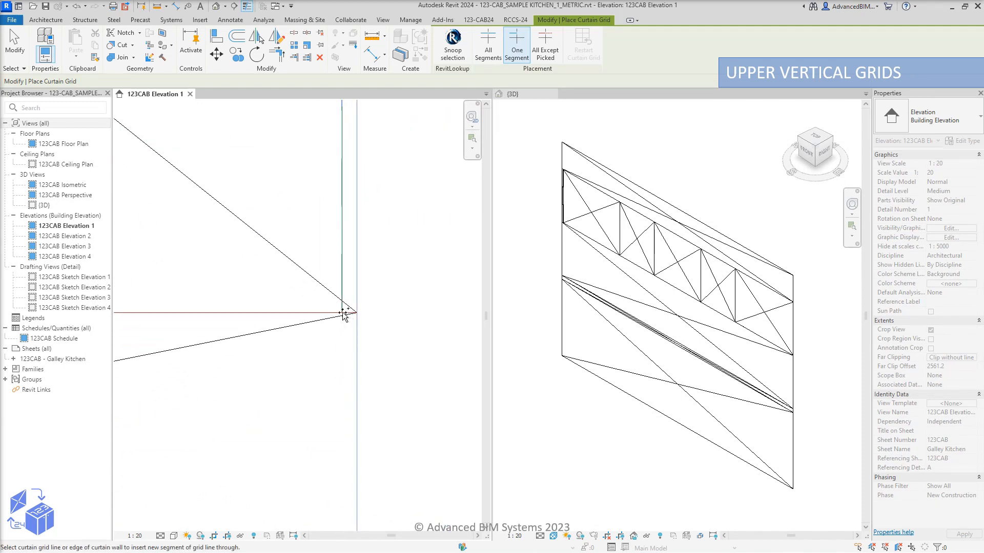
{"action": "key", "text": "Escape"}
{"action": "key", "text": "Escape"}
{"action": "scroll", "coordinate": [413, 344], "scroll_direction": "down", "scroll_amount": 3}
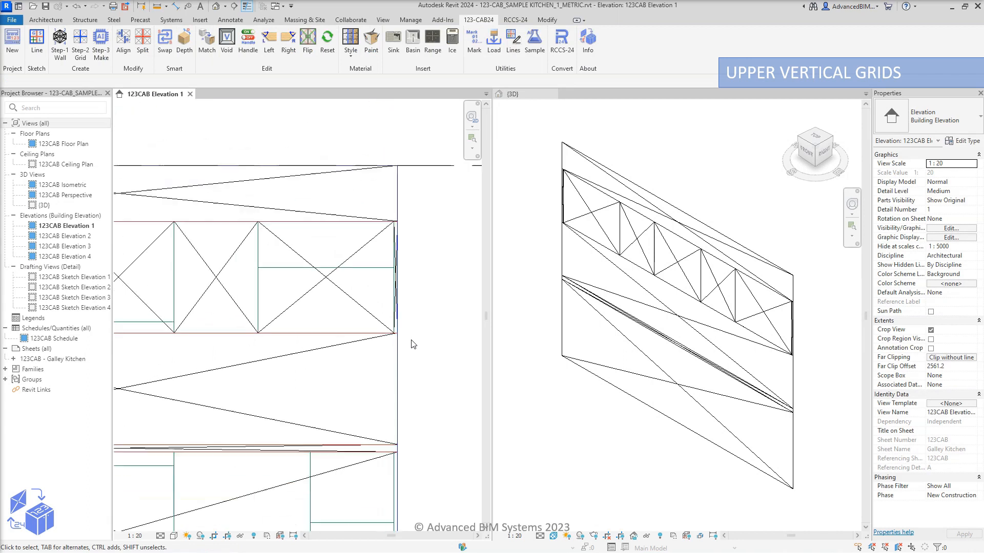
{"action": "scroll", "coordinate": [410, 340], "scroll_direction": "down", "scroll_amount": 3}
{"action": "middle_click_drag", "start_coordinate": [238, 204], "coordinate": [290, 177]}
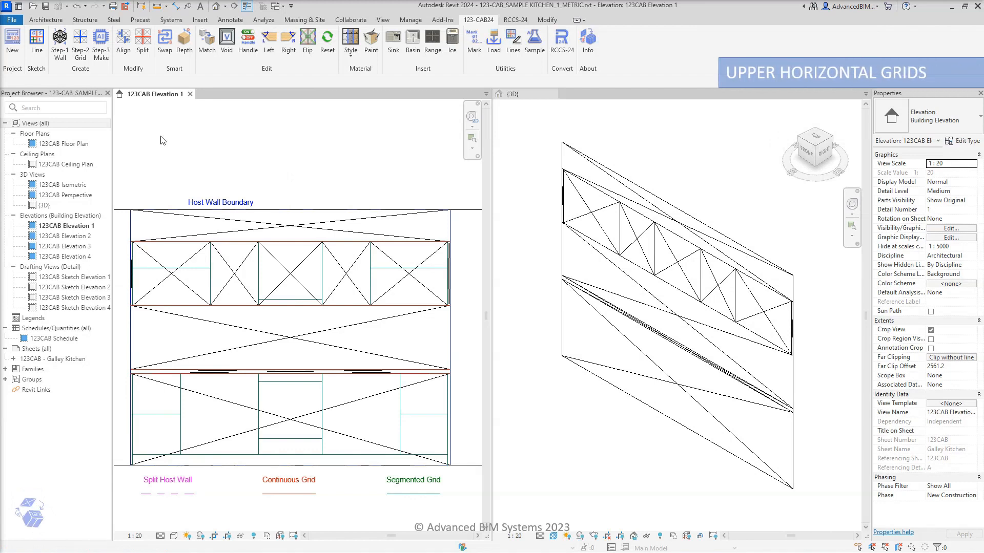
- Add a one-segment horizontal grid across the rightmost upper cabinet, 250 mm below its top and 350 mm above its bottom
{"action": "left_click", "coordinate": [80, 46]}
{"action": "left_click", "coordinate": [518, 46]}
{"action": "scroll", "coordinate": [448, 277], "scroll_direction": "up", "scroll_amount": 3}
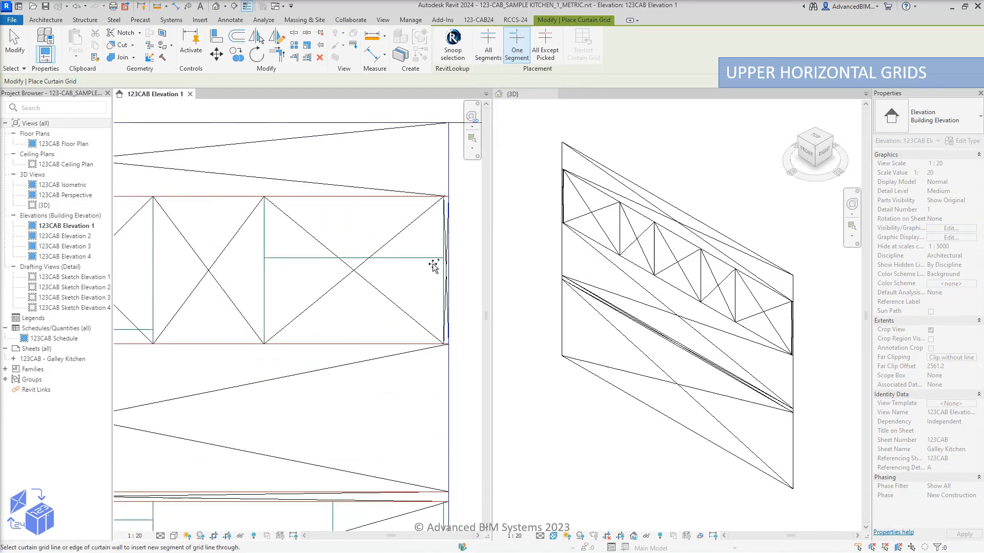
{"action": "scroll", "coordinate": [432, 266], "scroll_direction": "up", "scroll_amount": 3}
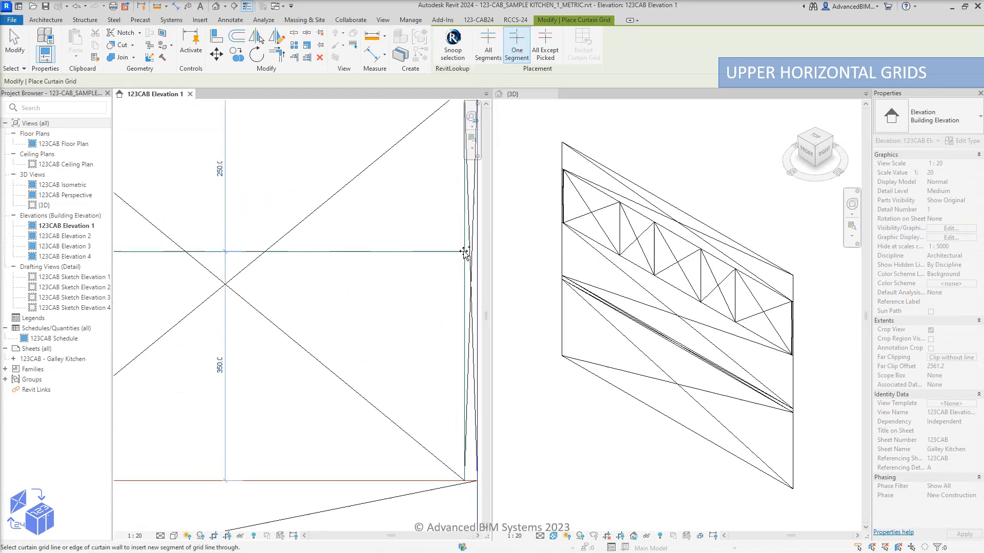
- Add a one-segment horizontal grid on the green line near the bottom of the middle upper cabinet
{"action": "scroll", "coordinate": [428, 232], "scroll_direction": "down", "scroll_amount": 3}
{"action": "middle_click_drag", "start_coordinate": [176, 270], "coordinate": [396, 254]}
{"action": "scroll", "coordinate": [356, 304], "scroll_direction": "up", "scroll_amount": 5}
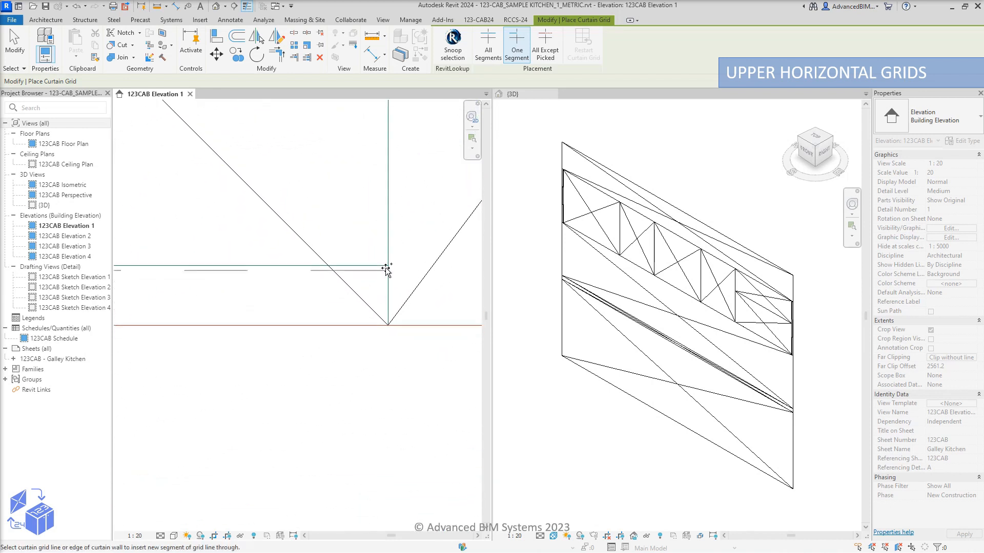
{"action": "left_click", "coordinate": [388, 267]}
{"action": "scroll", "coordinate": [418, 291], "scroll_direction": "down", "scroll_amount": 4}
{"action": "middle_click_drag", "start_coordinate": [198, 265], "coordinate": [421, 287]}
{"action": "key", "text": "Escape"}
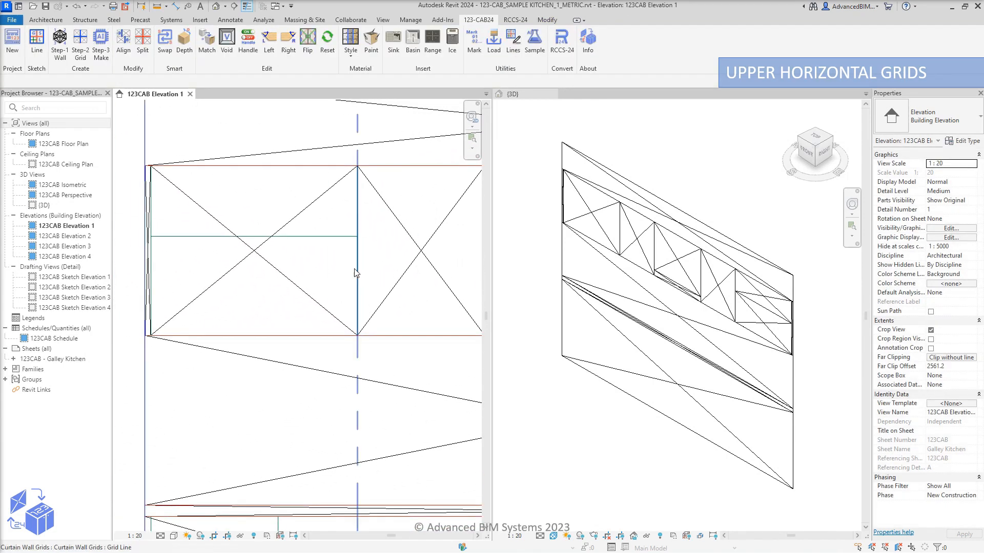
- Extend the existing upper horizontal grid line into the leftmost upper cabinet with Add/Remove Segments
{"action": "left_click", "coordinate": [376, 237]}
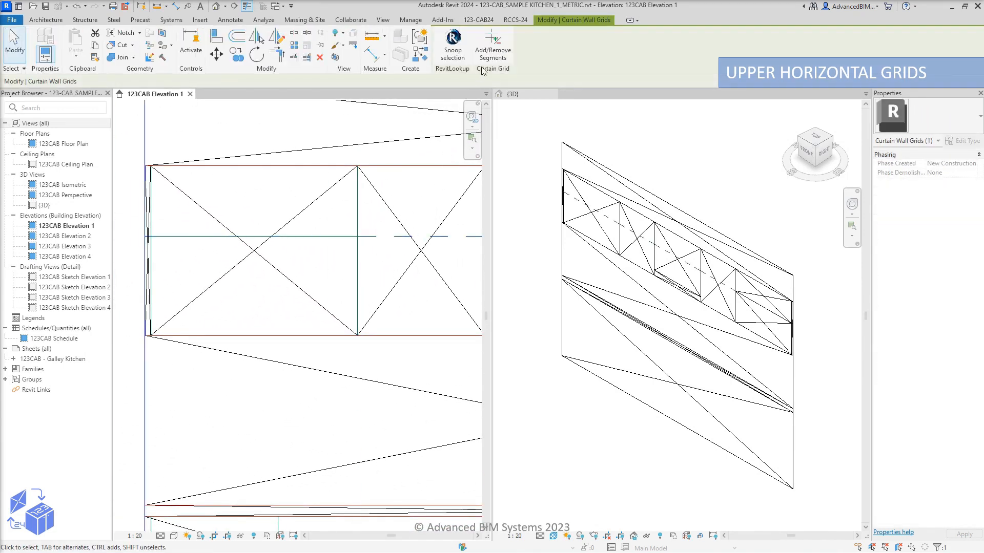
{"action": "left_click", "coordinate": [492, 47]}
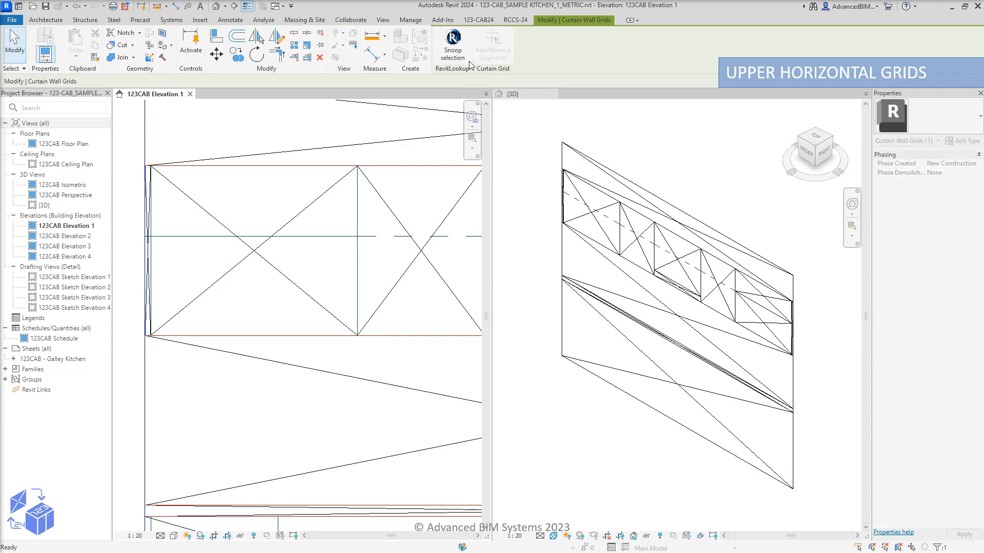
{"action": "left_click", "coordinate": [327, 237]}
{"action": "key", "text": "Escape"}
{"action": "key", "text": "Escape"}
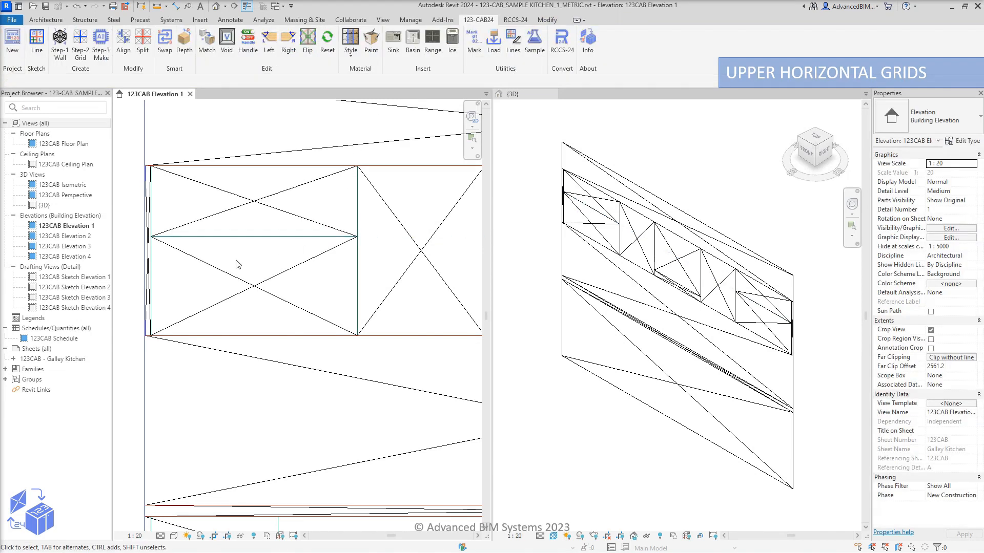
{"action": "scroll", "coordinate": [236, 264], "scroll_direction": "down", "scroll_amount": 3}
{"action": "scroll", "coordinate": [385, 324], "scroll_direction": "down", "scroll_amount": 5}
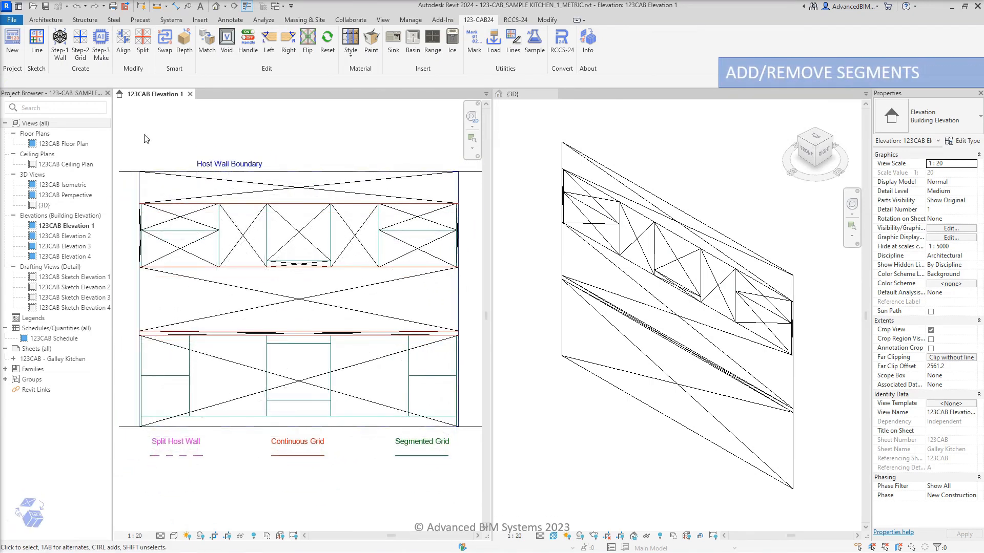
- Add the base cabinet segment to the vertical grid line 20 mm from the wall's left end
{"action": "scroll", "coordinate": [132, 287], "scroll_direction": "up", "scroll_amount": 3}
{"action": "scroll", "coordinate": [135, 298], "scroll_direction": "up", "scroll_amount": 4}
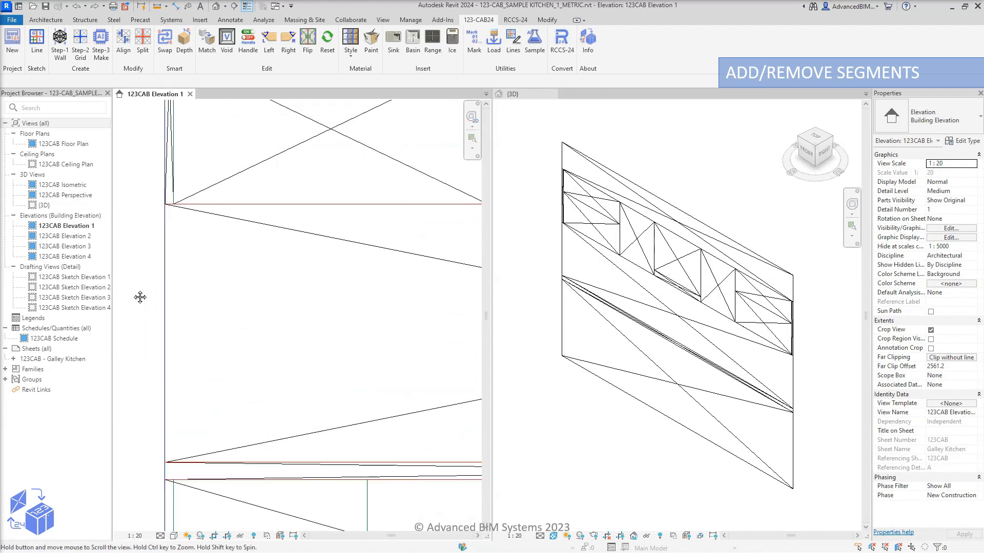
{"action": "left_click", "coordinate": [196, 226]}
{"action": "left_click", "coordinate": [493, 41]}
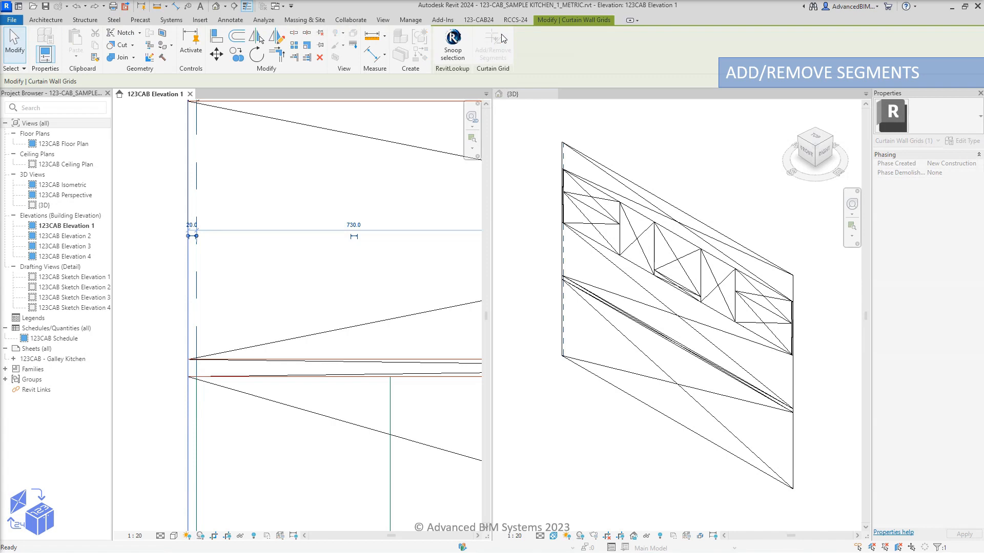
{"action": "left_click", "coordinate": [197, 400]}
{"action": "key", "text": "Escape"}
{"action": "key", "text": "Escape"}
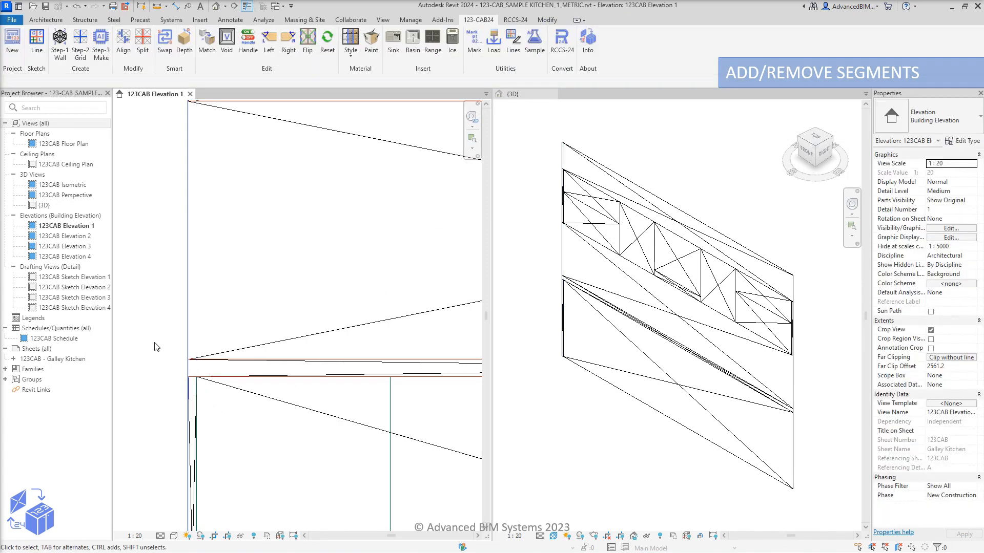
- Add the base cabinet segment to the vertical grid line 20 mm from the wall's right end
{"action": "scroll", "coordinate": [155, 343], "scroll_direction": "down", "scroll_amount": 3}
{"action": "middle_click_drag", "start_coordinate": [427, 340], "coordinate": [77, 323]}
{"action": "scroll", "coordinate": [361, 348], "scroll_direction": "up", "scroll_amount": 3}
{"action": "left_click", "coordinate": [360, 280]}
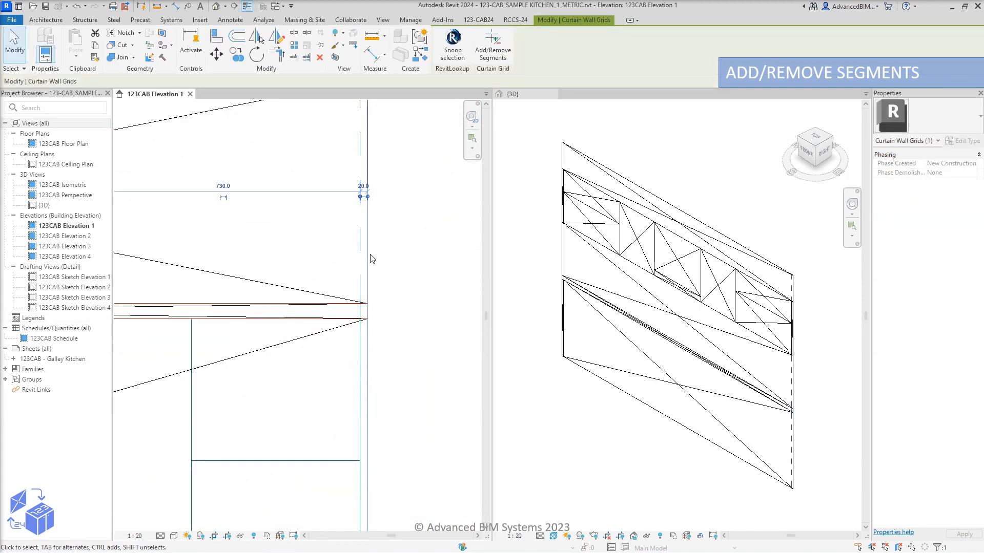
{"action": "left_click", "coordinate": [492, 46]}
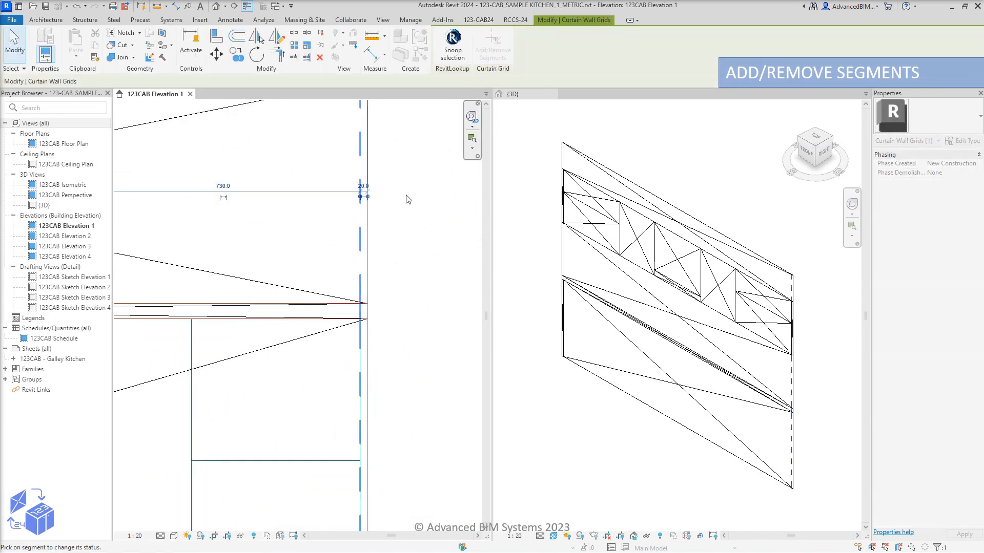
{"action": "left_click", "coordinate": [361, 343]}
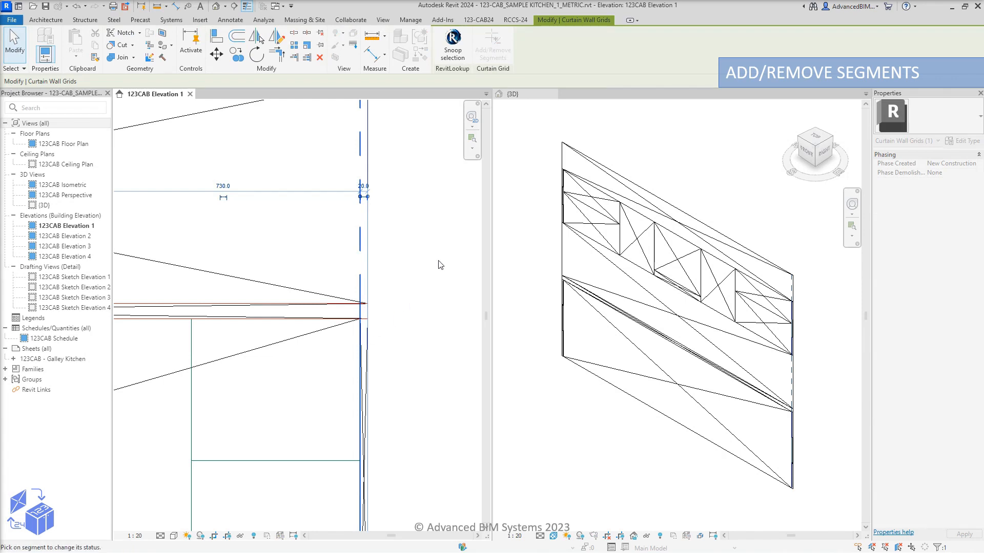
{"action": "key", "text": "Escape"}
{"action": "key", "text": "Escape"}
{"action": "scroll", "coordinate": [439, 265], "scroll_direction": "down", "scroll_amount": 5}
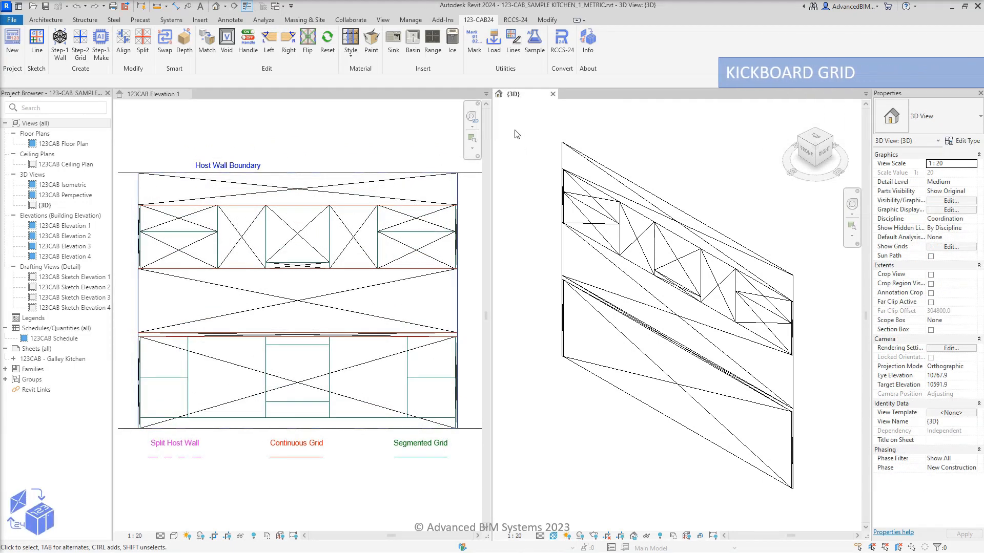
- Add a one-segment horizontal grid on the green kickboard line between the end panels of the base cabinets in Elevation 1
{"action": "left_click", "coordinate": [84, 44]}
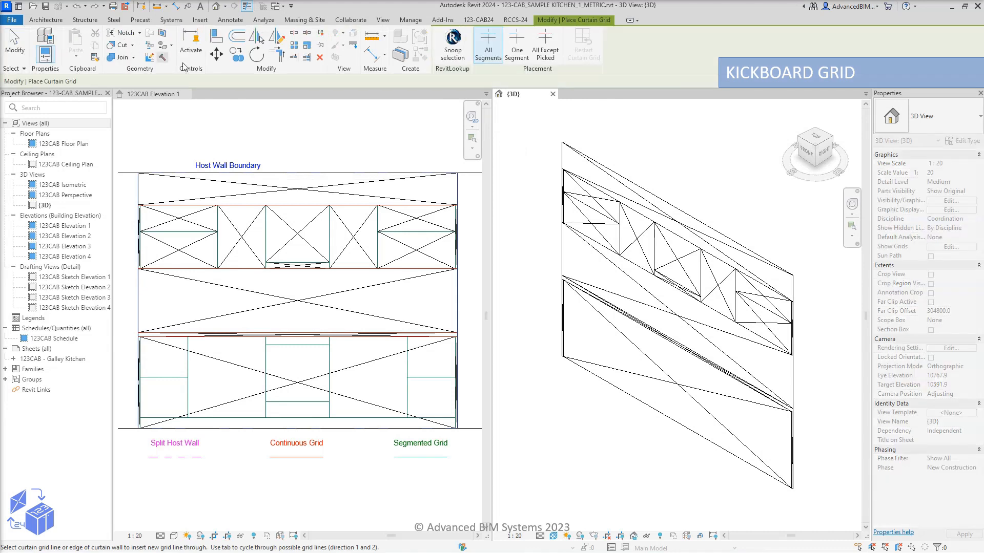
{"action": "left_click", "coordinate": [518, 47]}
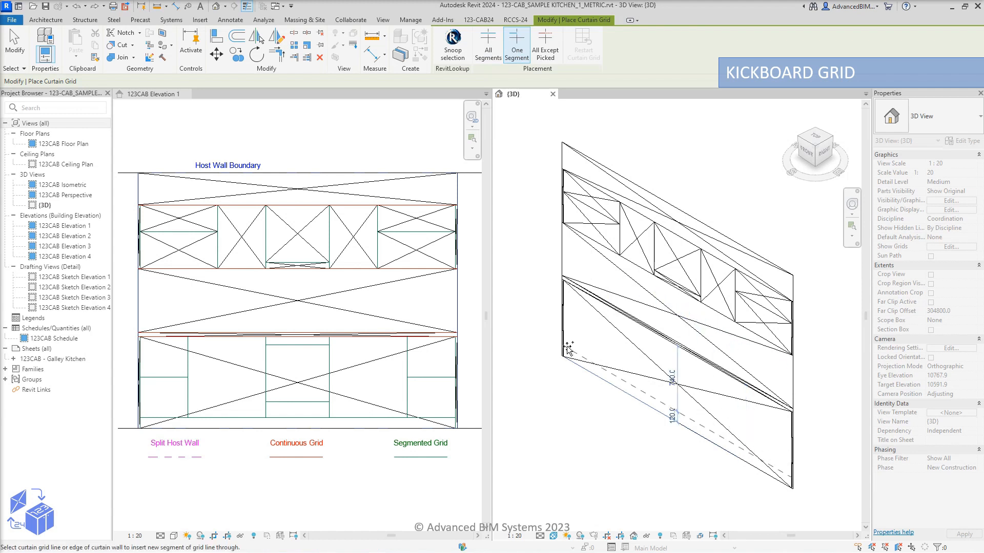
{"action": "left_click", "coordinate": [391, 147]}
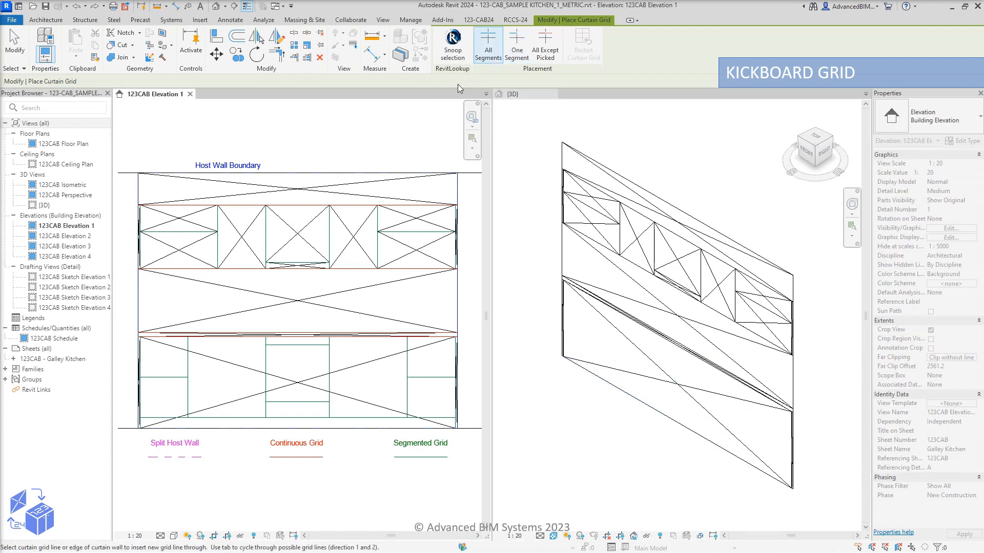
{"action": "left_click", "coordinate": [516, 50]}
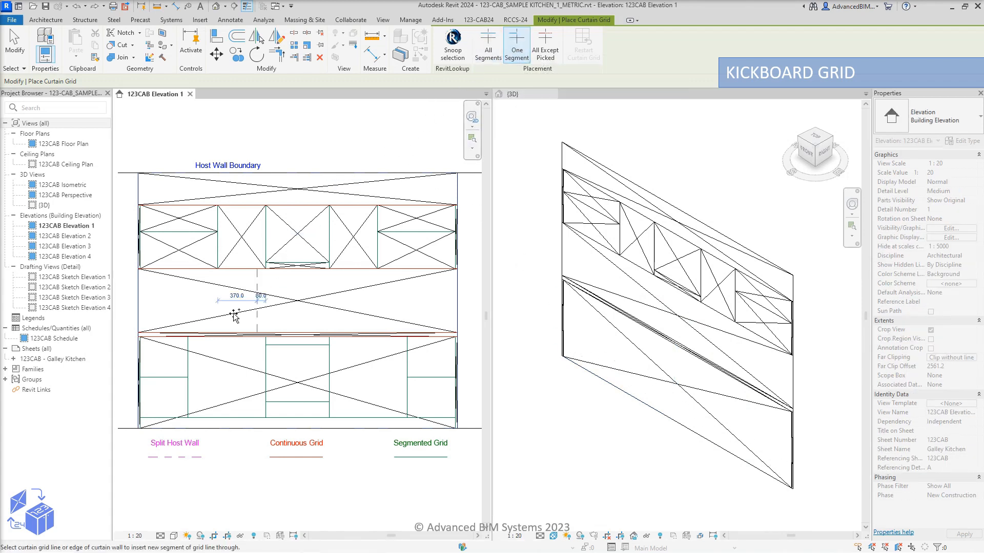
{"action": "scroll", "coordinate": [138, 428], "scroll_direction": "up", "scroll_amount": 6}
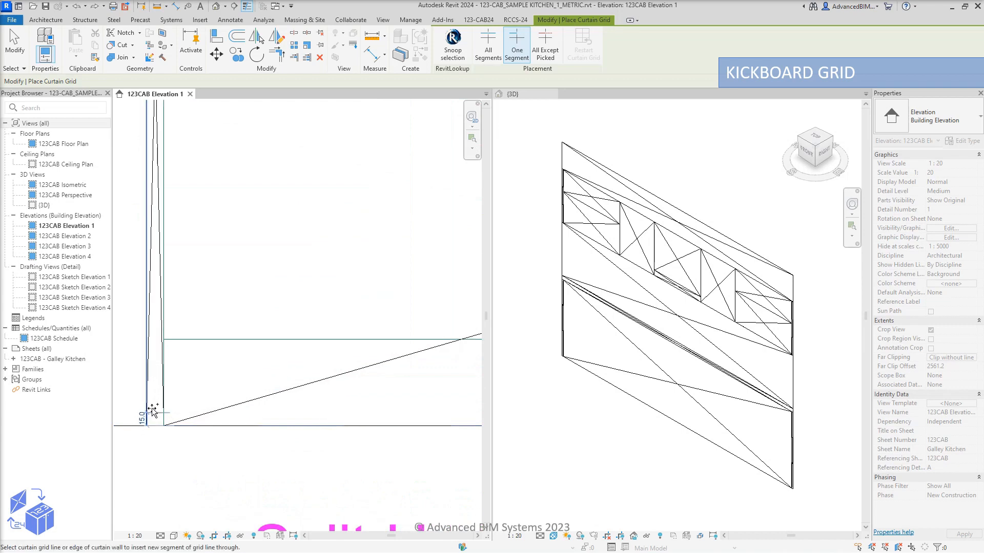
{"action": "left_click", "coordinate": [166, 340]}
{"action": "key", "text": "Escape"}
{"action": "scroll", "coordinate": [170, 345], "scroll_direction": "down", "scroll_amount": 6}
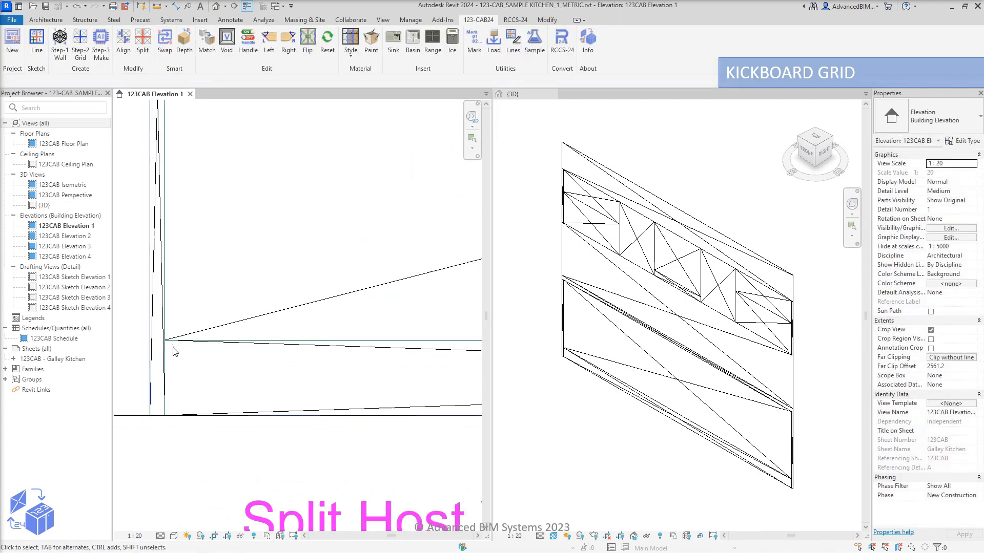
{"action": "scroll", "coordinate": [287, 318], "scroll_direction": "down", "scroll_amount": 4}
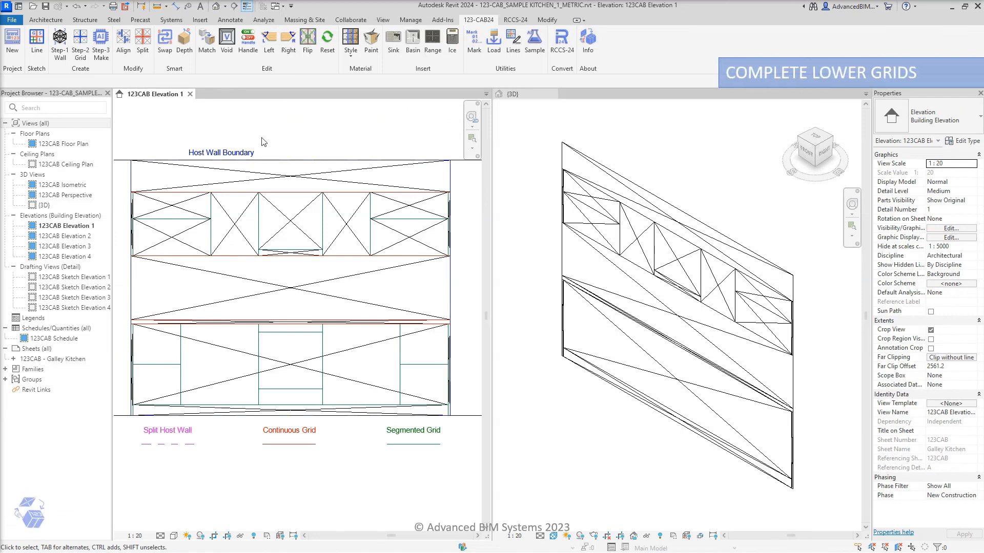
- Extend the vertical grid line at the middle upper cabinet's left side into the base cabinets with Add/Remove Segments
{"action": "left_click", "coordinate": [258, 272]}
{"action": "left_click", "coordinate": [492, 52]}
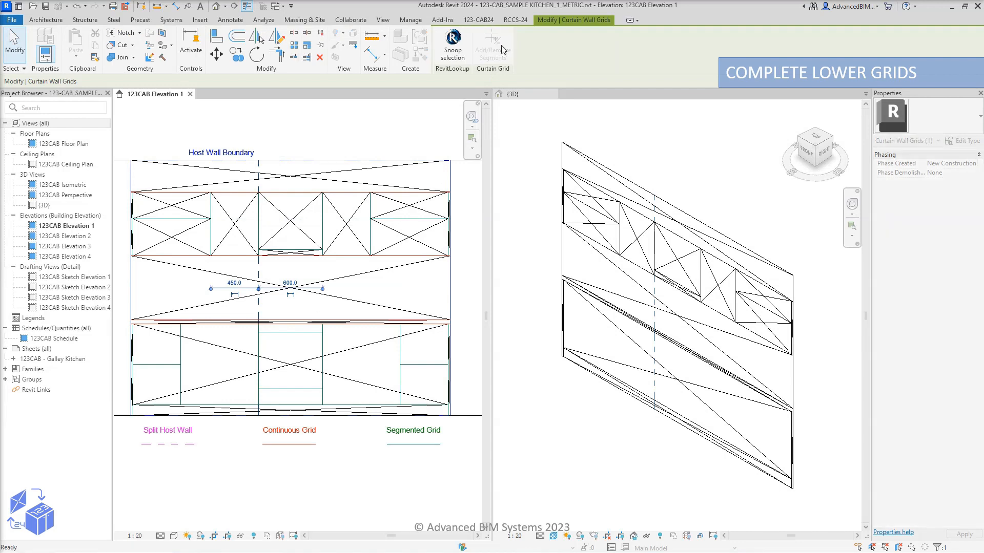
{"action": "left_click", "coordinate": [260, 344]}
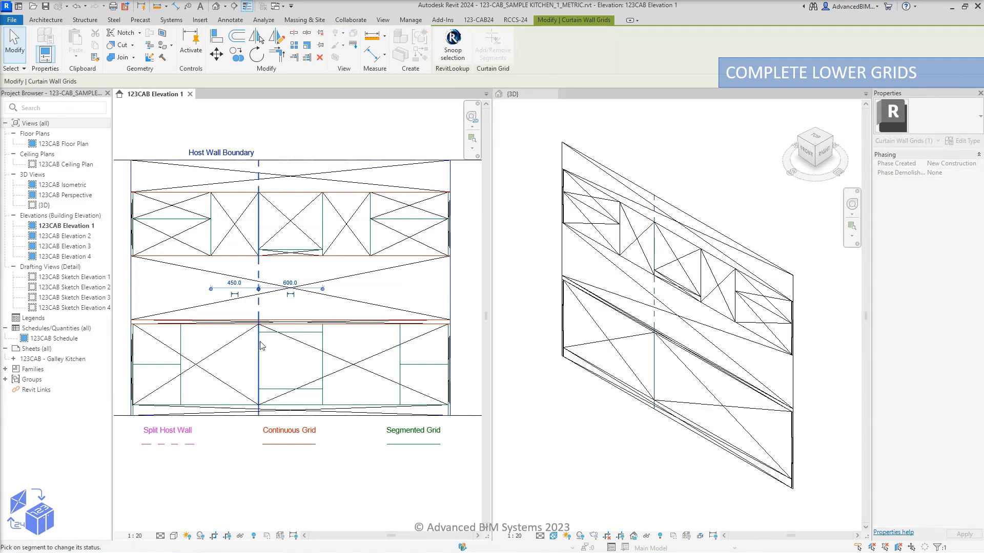
{"action": "key", "text": "Escape"}
{"action": "key", "text": "Escape"}
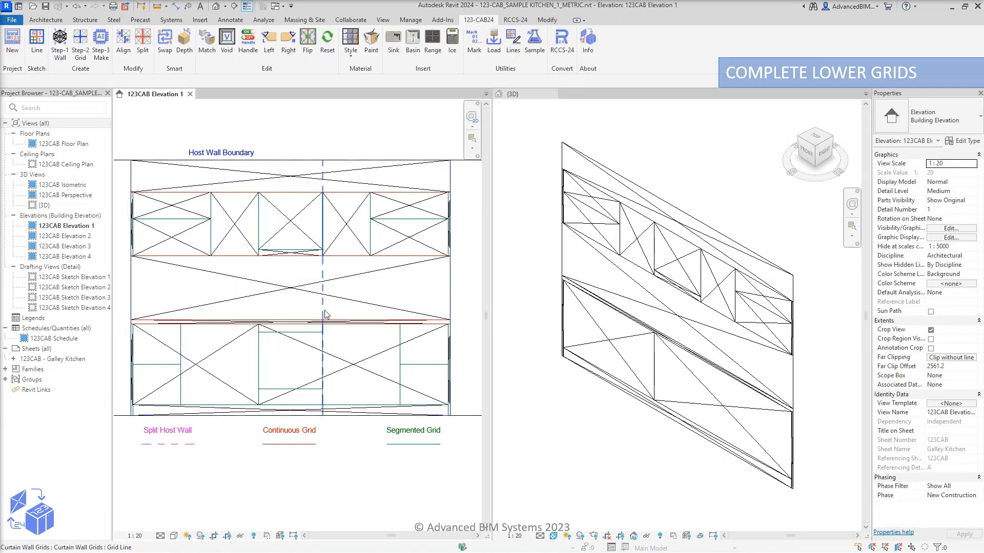
- Extend the vertical grid line at the middle upper cabinet's right side into the base cabinets with Add/Remove Segments
{"action": "left_click", "coordinate": [323, 314]}
{"action": "left_click", "coordinate": [493, 50]}
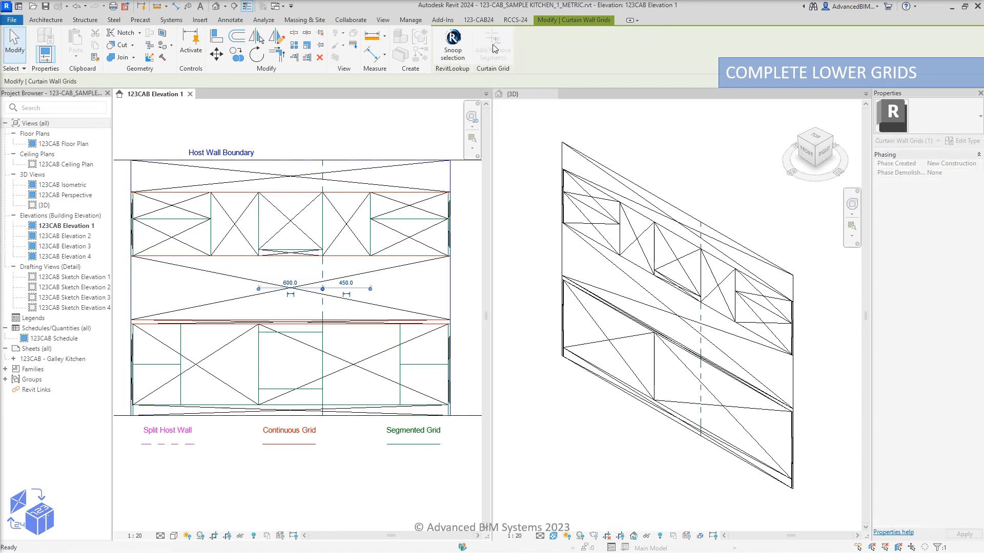
{"action": "left_click", "coordinate": [324, 348]}
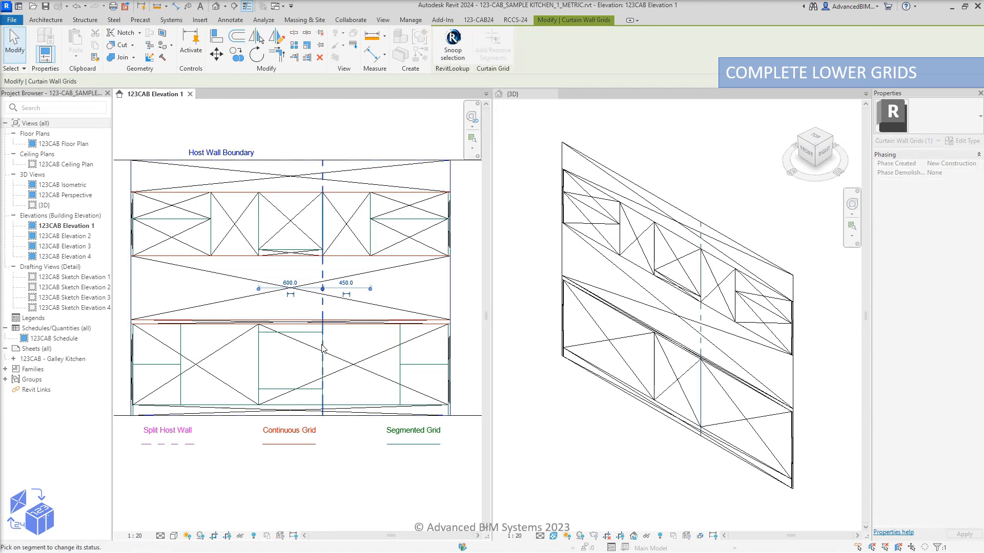
{"action": "key", "text": "Escape"}
{"action": "key", "text": "Escape"}
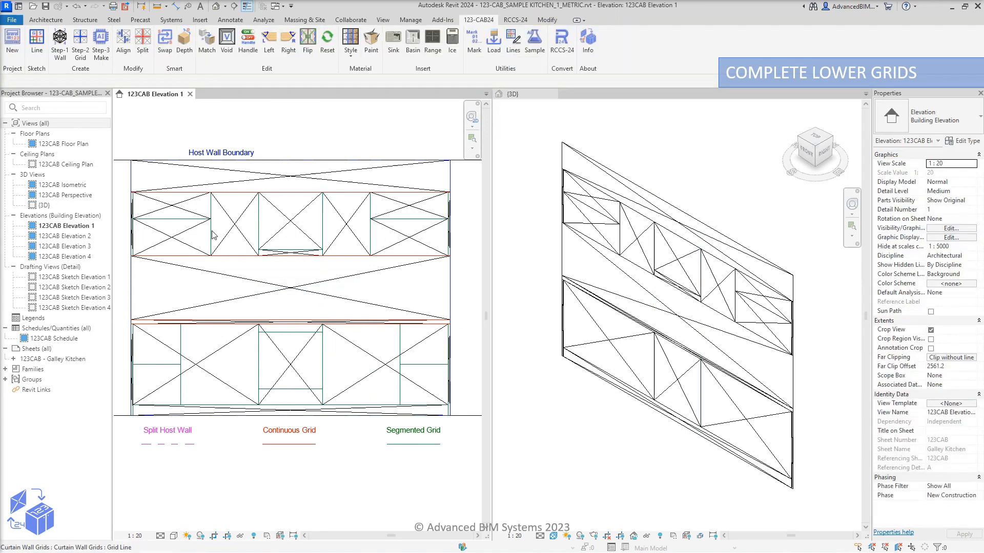
- Add a one-segment vertical grid on the green line that bounds the leftmost base cabinet
{"action": "left_click", "coordinate": [81, 44]}
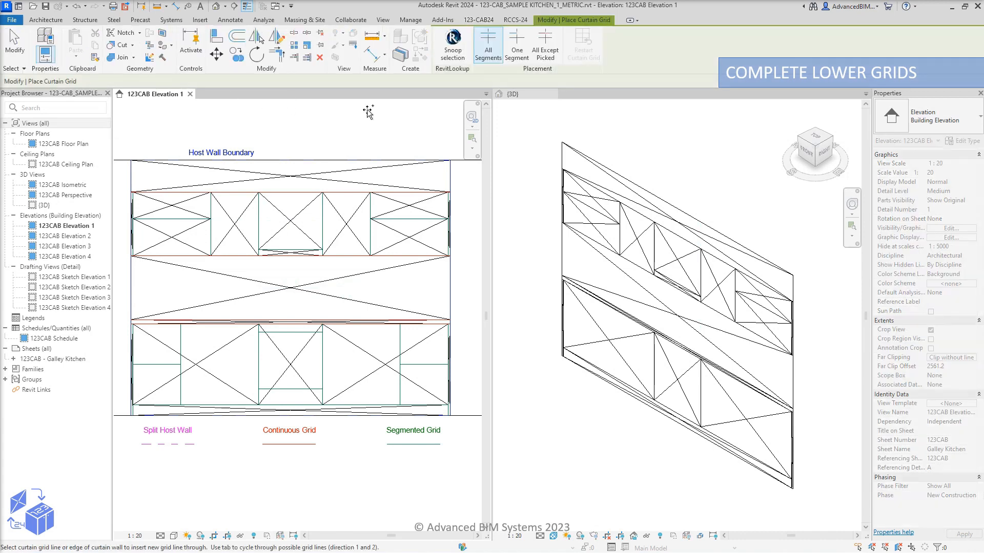
{"action": "left_click", "coordinate": [518, 49]}
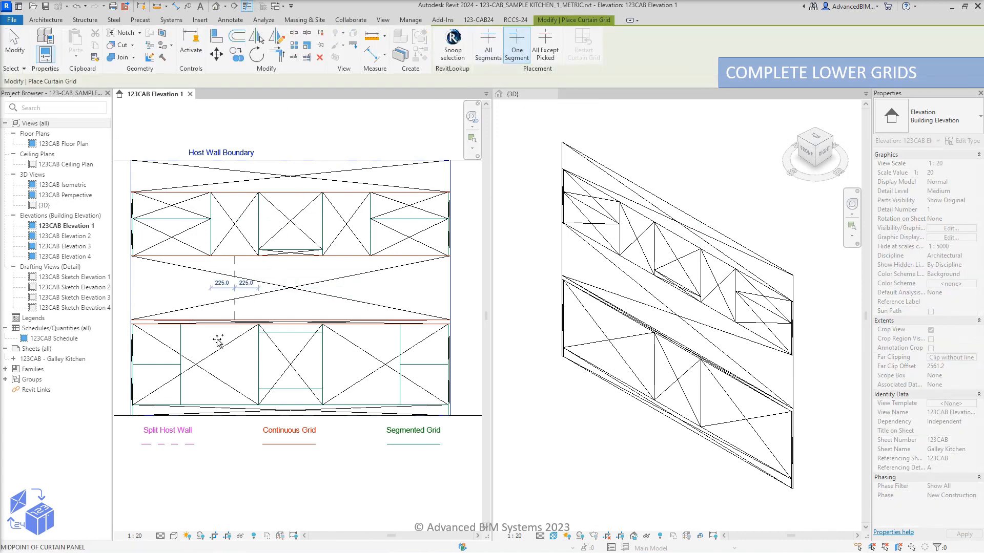
{"action": "scroll", "coordinate": [166, 409], "scroll_direction": "up", "scroll_amount": 4}
{"action": "scroll", "coordinate": [185, 406], "scroll_direction": "up", "scroll_amount": 3}
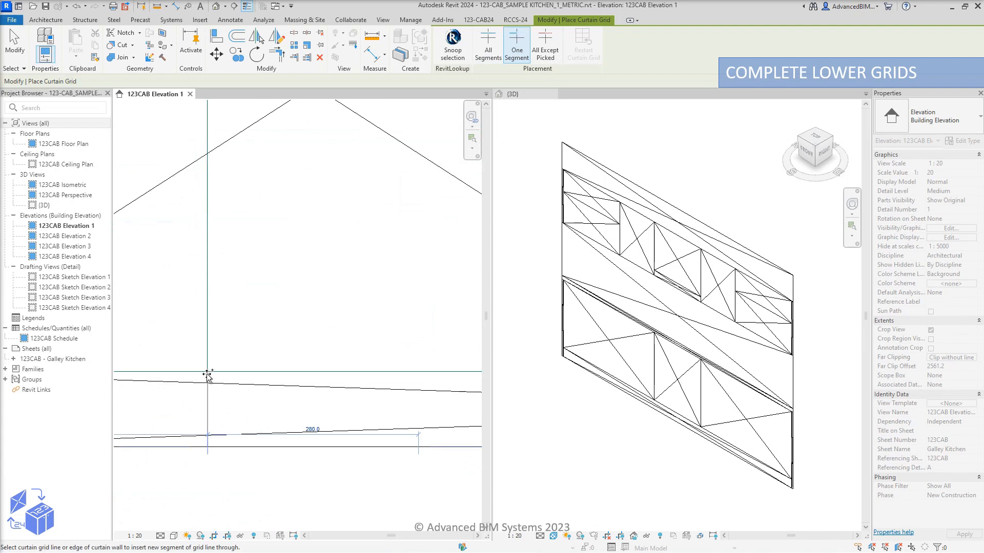
{"action": "scroll", "coordinate": [184, 363], "scroll_direction": "down", "scroll_amount": 4}
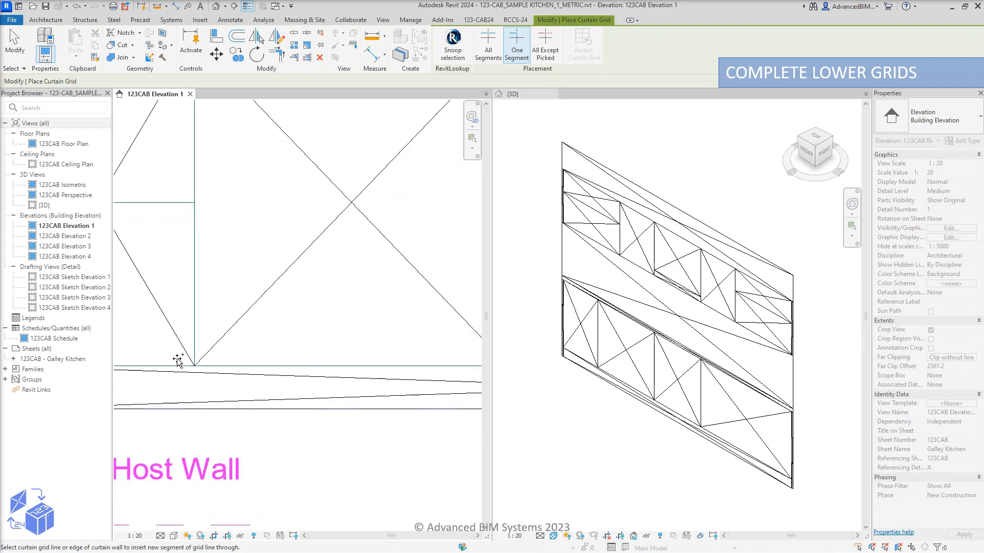
- Add a one-segment vertical grid on the green line that bounds the rightmost base cabinet
{"action": "middle_click_drag", "start_coordinate": [422, 401], "coordinate": [164, 428]}
{"action": "scroll", "coordinate": [309, 399], "scroll_direction": "up", "scroll_amount": 5}
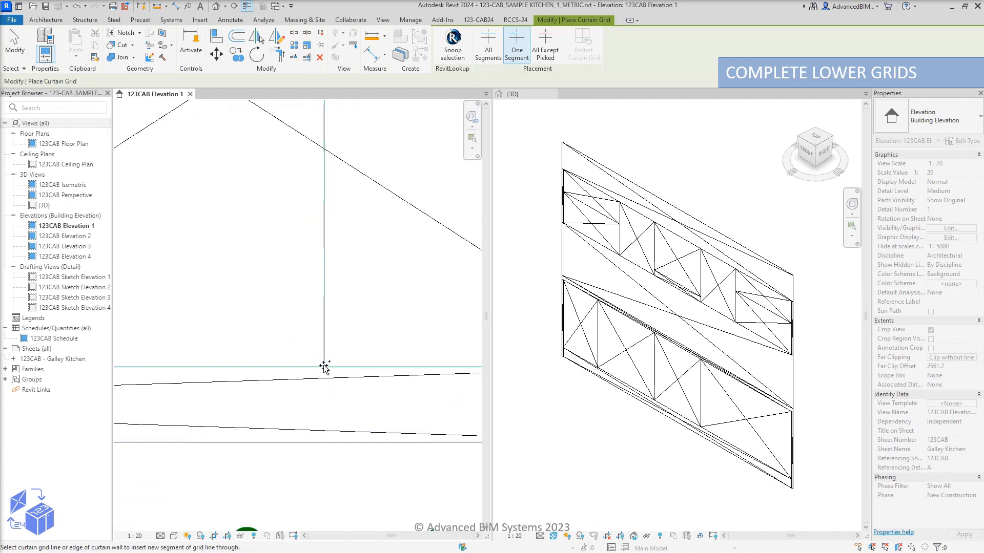
{"action": "left_click", "coordinate": [299, 387]}
{"action": "scroll", "coordinate": [300, 387], "scroll_direction": "down", "scroll_amount": 3}
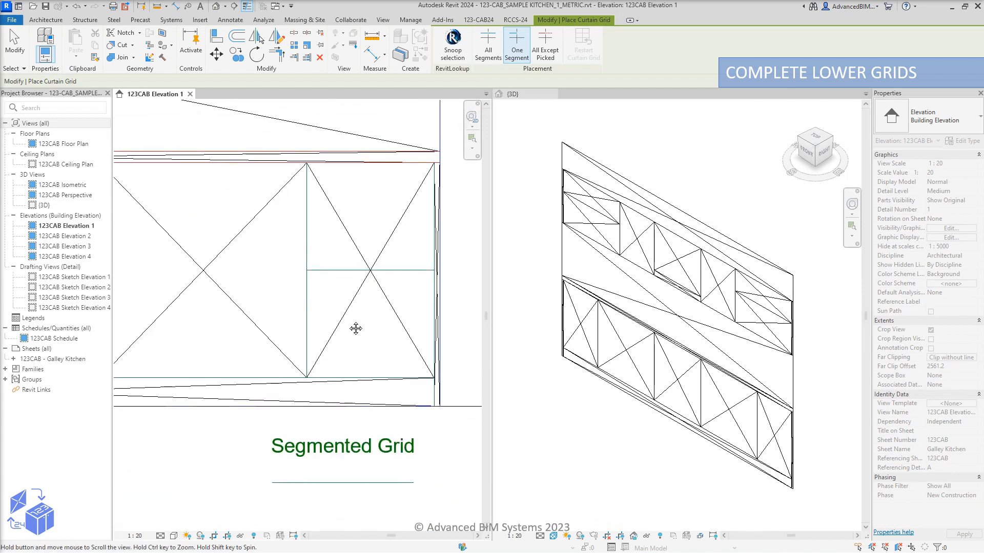
- Add a one-segment horizontal grid on the green line at mid-height of the rightmost base cabinet
{"action": "scroll", "coordinate": [349, 323], "scroll_direction": "up", "scroll_amount": 4}
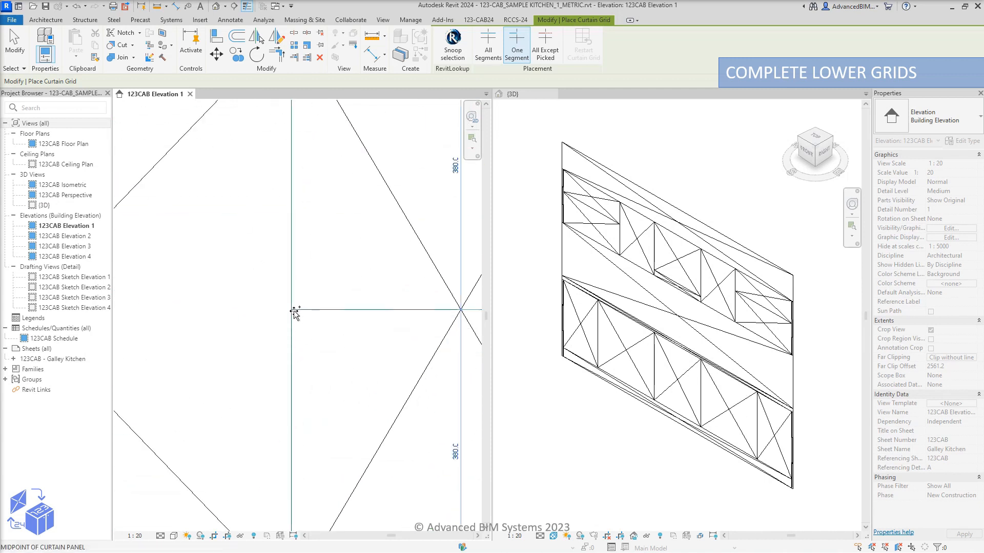
{"action": "left_click", "coordinate": [294, 310]}
{"action": "scroll", "coordinate": [389, 361], "scroll_direction": "down", "scroll_amount": 7}
- Add one-segment horizontal grids on the lower and upper green lines of the middle base cabinet
{"action": "middle_click_drag", "start_coordinate": [200, 366], "coordinate": [311, 361]}
{"action": "scroll", "coordinate": [310, 408], "scroll_direction": "up", "scroll_amount": 1}
{"action": "scroll", "coordinate": [309, 409], "scroll_direction": "up", "scroll_amount": 5}
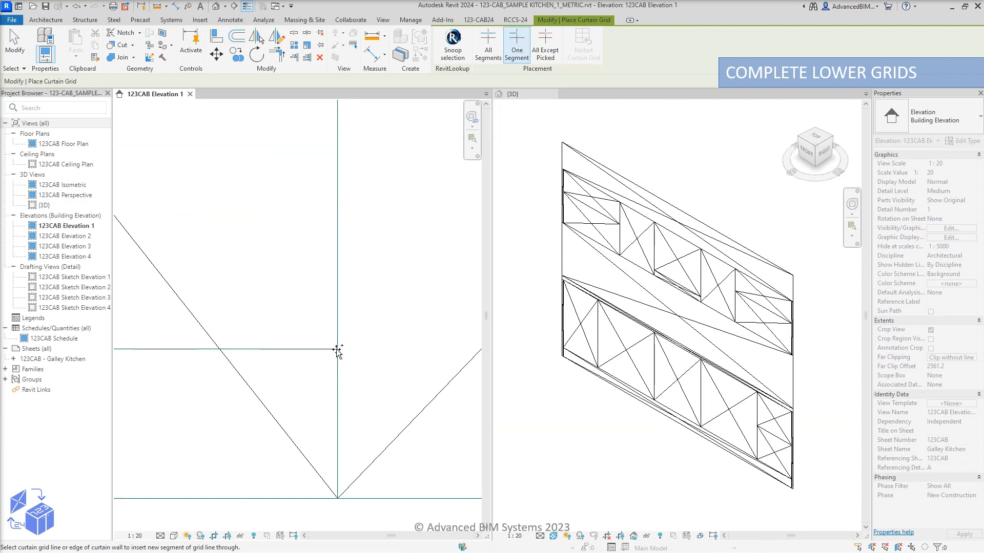
{"action": "left_click", "coordinate": [346, 409]}
{"action": "scroll", "coordinate": [345, 410], "scroll_direction": "down", "scroll_amount": 2}
{"action": "middle_click_drag", "start_coordinate": [350, 227], "coordinate": [332, 413]}
{"action": "scroll", "coordinate": [311, 307], "scroll_direction": "up", "scroll_amount": 3}
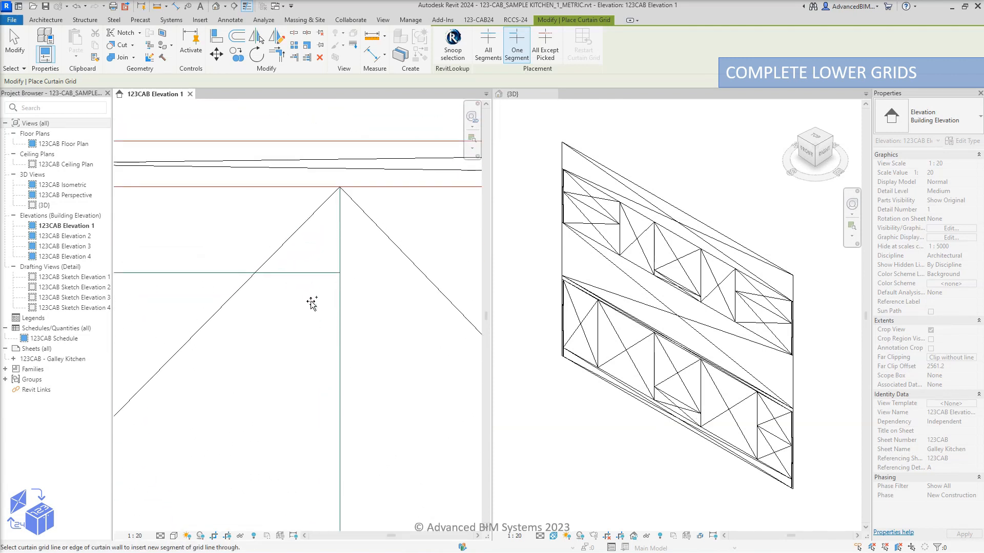
{"action": "left_click", "coordinate": [339, 273]}
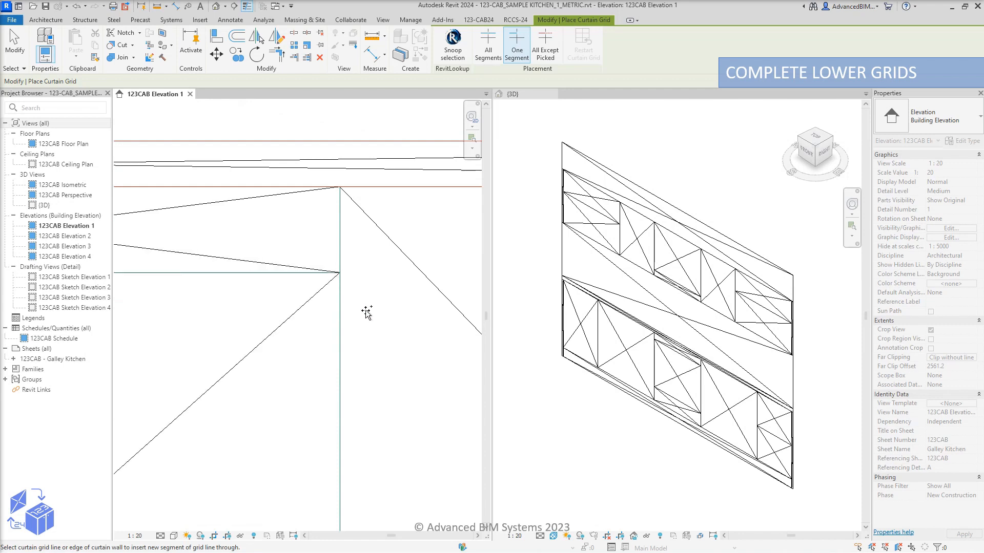
{"action": "key", "text": "Escape"}
{"action": "scroll", "coordinate": [367, 314], "scroll_direction": "down", "scroll_amount": 3}
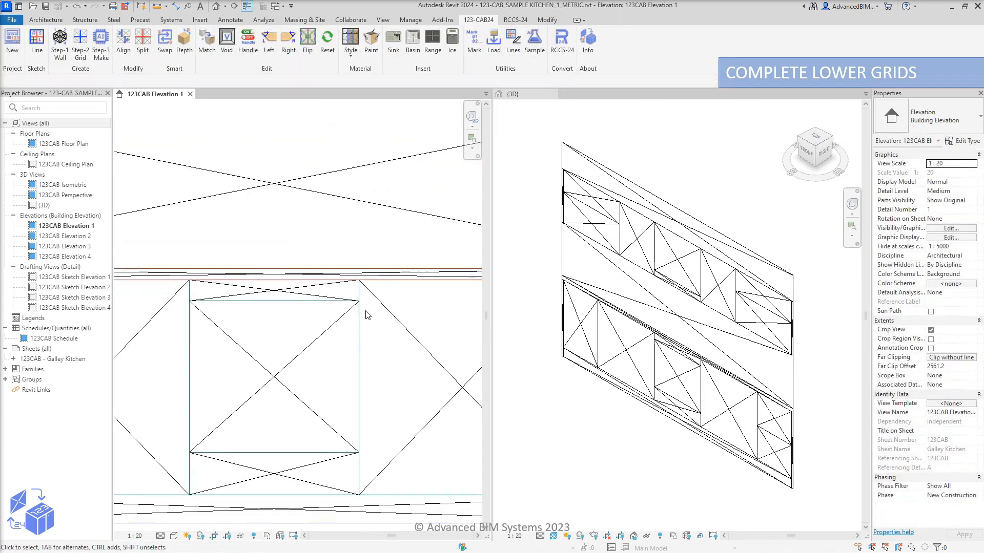
- Extend the mid-height horizontal grid line into the leftmost base cabinet with Add/Remove Segments
{"action": "middle_click_drag", "start_coordinate": [209, 308], "coordinate": [340, 340]}
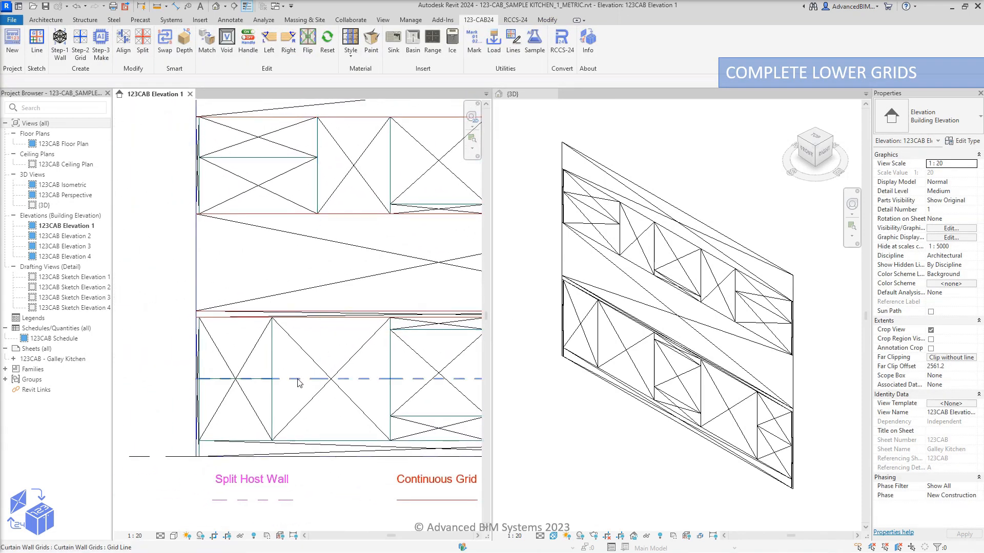
{"action": "left_click", "coordinate": [296, 379]}
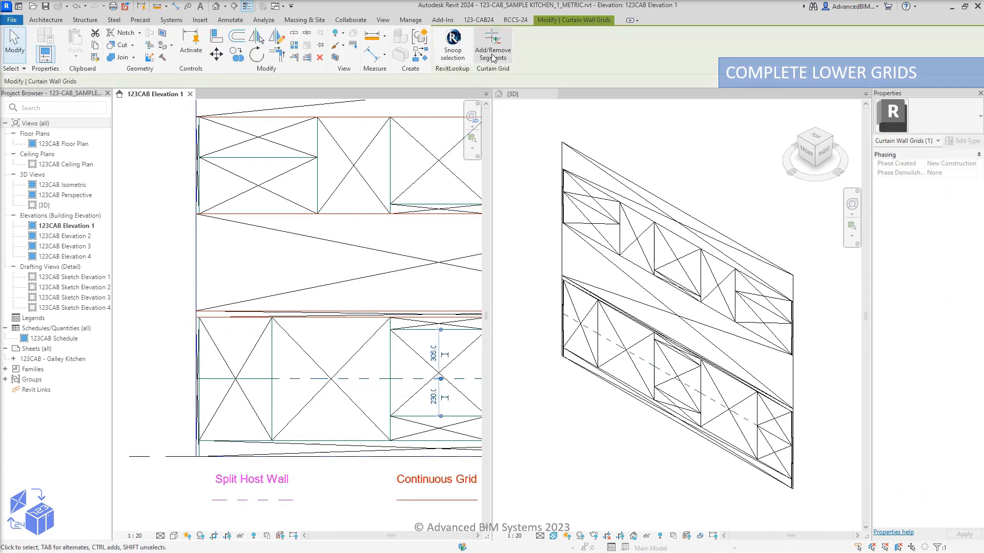
{"action": "left_click", "coordinate": [267, 381]}
{"action": "key", "text": "Escape"}
{"action": "key", "text": "Escape"}
{"action": "scroll", "coordinate": [159, 329], "scroll_direction": "down", "scroll_amount": 3}
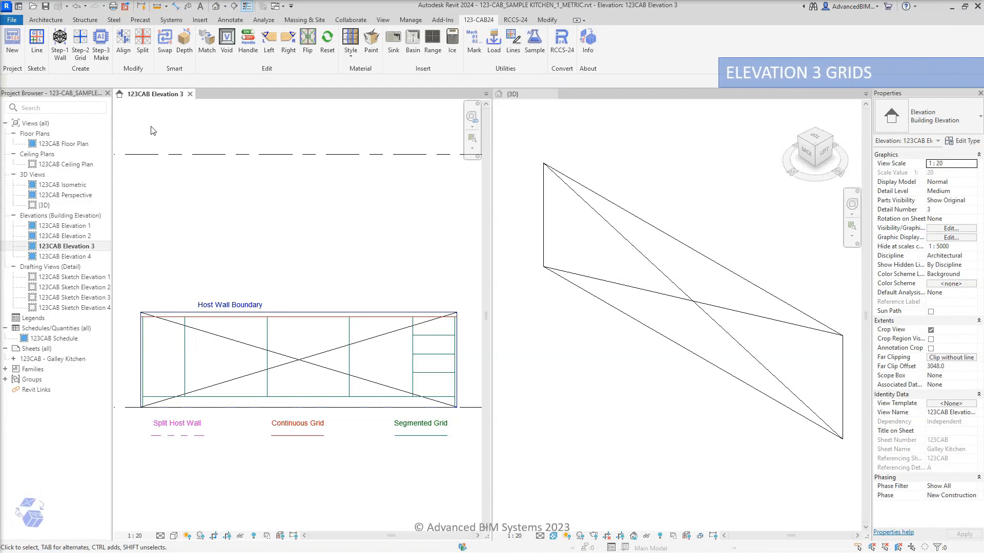
- Add a continuous horizontal grid on the red line just below the host wall's top edge in Elevation 3
{"action": "left_click", "coordinate": [80, 41]}
{"action": "scroll", "coordinate": [127, 300], "scroll_direction": "up", "scroll_amount": 5}
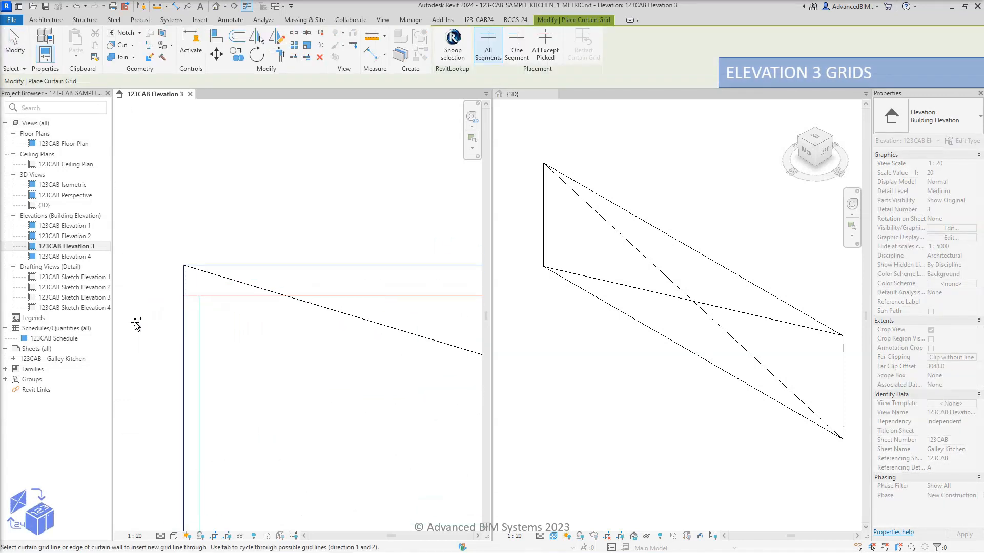
{"action": "left_click", "coordinate": [185, 296]}
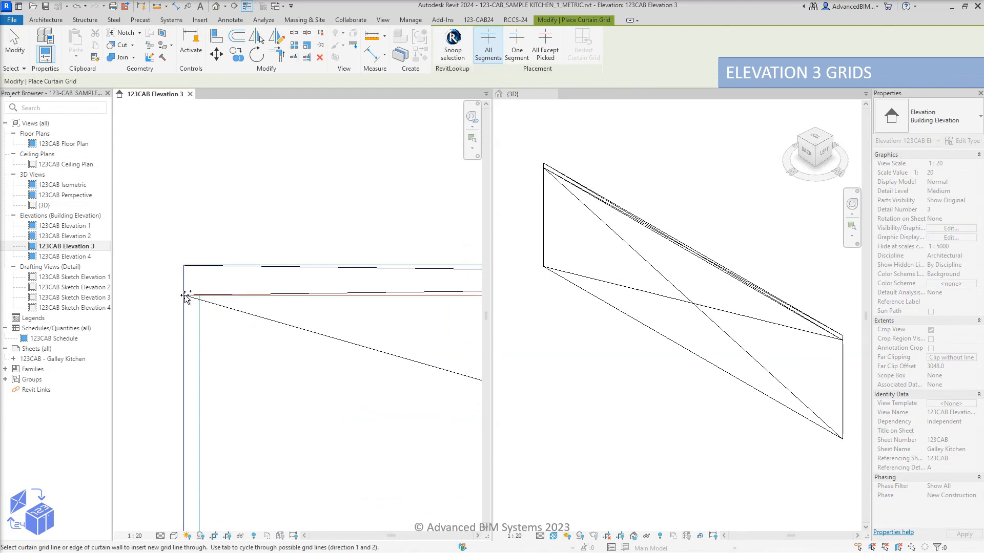
- Add a one-segment vertical grid below the continuous grid, 20 mm from the Elevation 3 wall's left end
{"action": "left_click", "coordinate": [517, 49]}
{"action": "scroll", "coordinate": [201, 326], "scroll_direction": "up", "scroll_amount": 2}
{"action": "scroll", "coordinate": [202, 326], "scroll_direction": "up", "scroll_amount": 1}
{"action": "left_click", "coordinate": [199, 262]}
{"action": "scroll", "coordinate": [176, 262], "scroll_direction": "down", "scroll_amount": 3}
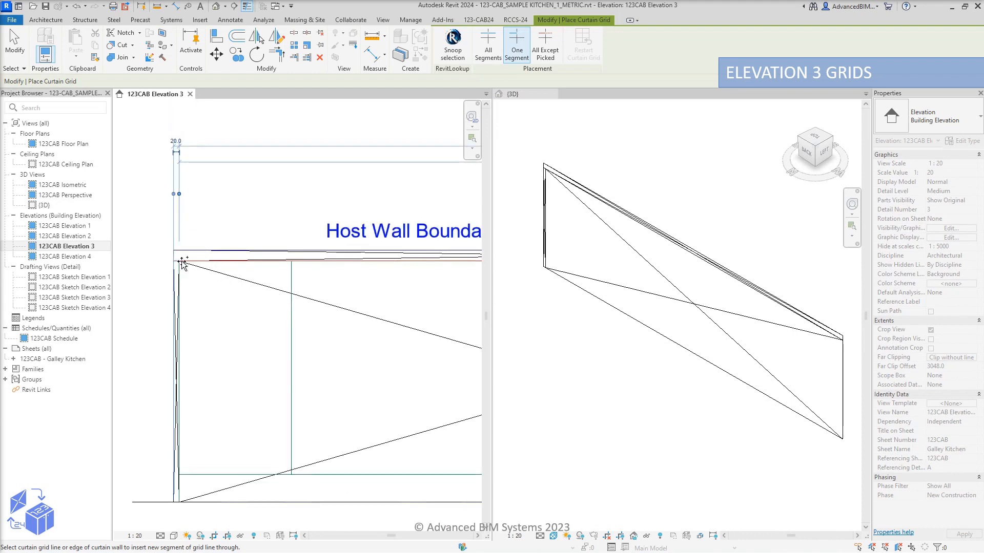
- Add a one-segment vertical grid below the continuous grid, 20 mm from the Elevation 3 wall's right end
{"action": "middle_click_drag", "start_coordinate": [439, 316], "coordinate": [175, 303]}
{"action": "scroll", "coordinate": [371, 266], "scroll_direction": "up", "scroll_amount": 1}
{"action": "scroll", "coordinate": [372, 268], "scroll_direction": "up", "scroll_amount": 2}
{"action": "left_click", "coordinate": [388, 230]}
{"action": "scroll", "coordinate": [388, 232], "scroll_direction": "down", "scroll_amount": 2}
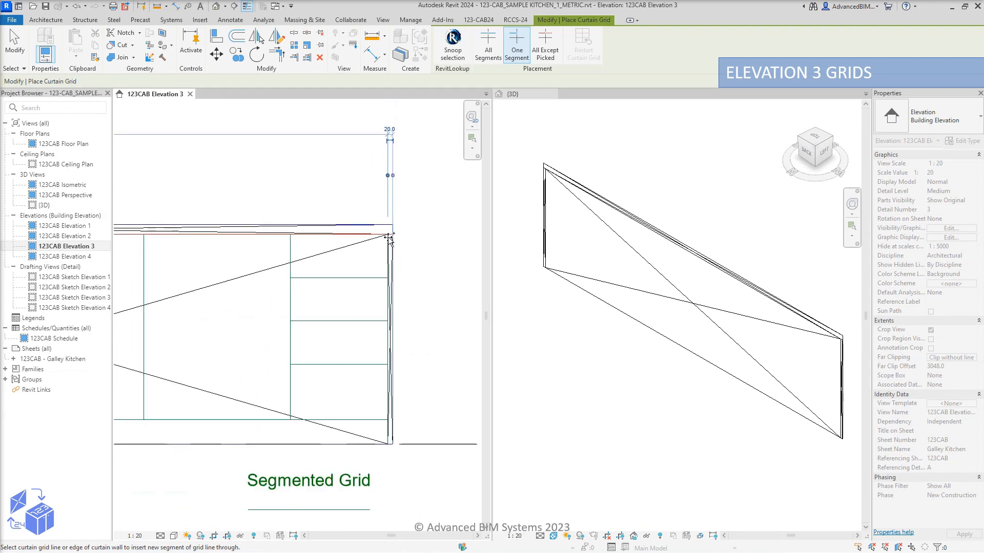
- Add a one-segment horizontal grid on the green kickboard line between the Elevation 3 wall's end panels
{"action": "scroll", "coordinate": [385, 431], "scroll_direction": "up", "scroll_amount": 4}
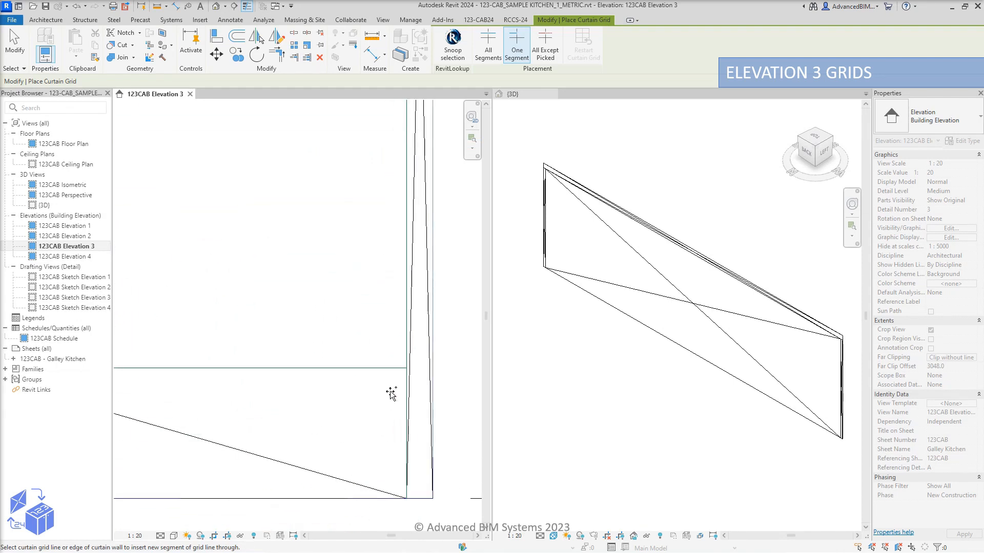
{"action": "left_click", "coordinate": [405, 369]}
{"action": "scroll", "coordinate": [406, 370], "scroll_direction": "down", "scroll_amount": 2}
- Add one-segment vertical grids above the kickboard on the green line left of the drawer stack and on the next green line to its left
{"action": "scroll", "coordinate": [257, 392], "scroll_direction": "up", "scroll_amount": 4}
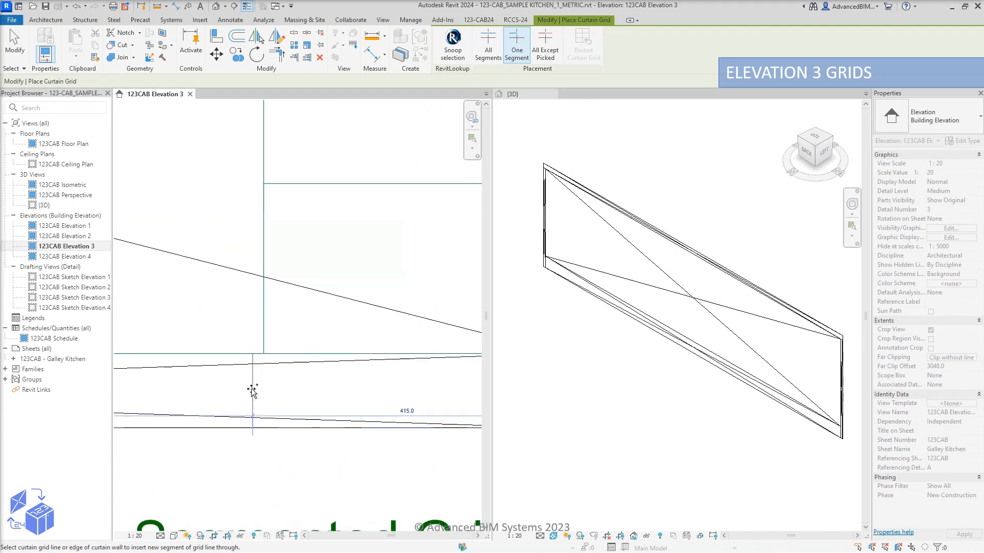
{"action": "left_click", "coordinate": [277, 327]}
{"action": "scroll", "coordinate": [410, 376], "scroll_direction": "down", "scroll_amount": 2}
{"action": "scroll", "coordinate": [411, 380], "scroll_direction": "down", "scroll_amount": 3}
{"action": "scroll", "coordinate": [301, 378], "scroll_direction": "up", "scroll_amount": 4}
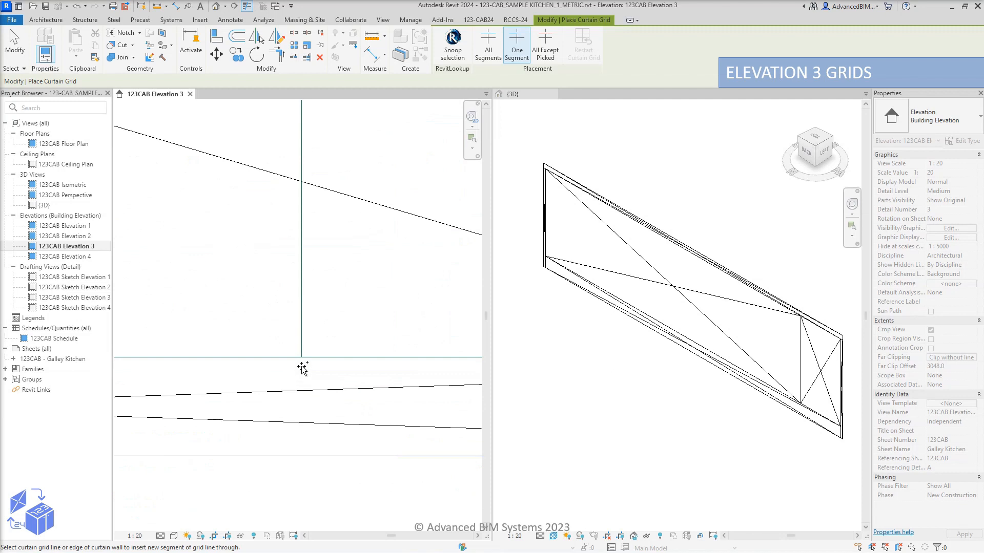
{"action": "left_click", "coordinate": [303, 358]}
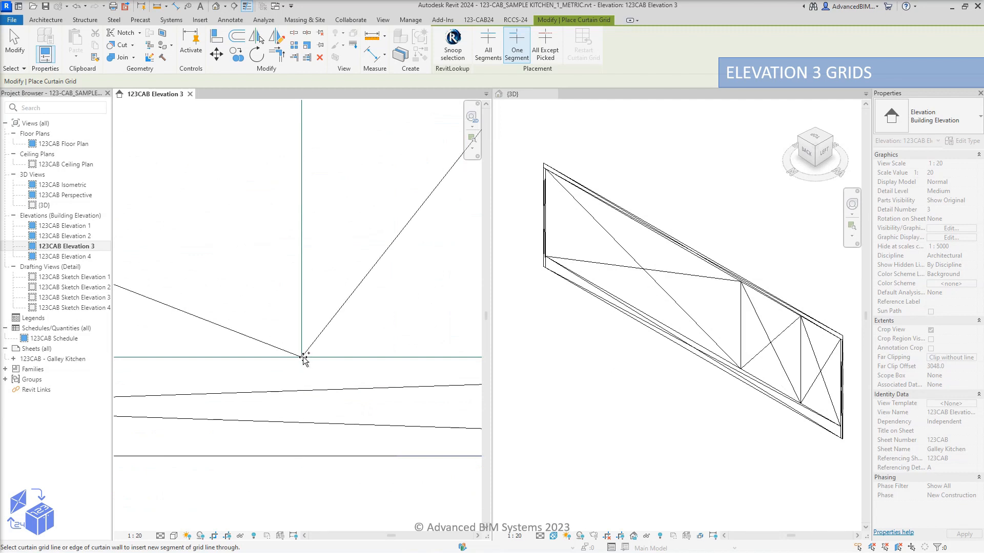
- Add one-segment vertical grids above the kickboard on the two remaining green lines toward the left end of the Elevation 3 wall
{"action": "scroll", "coordinate": [204, 329], "scroll_direction": "down", "scroll_amount": 2}
{"action": "middle_click_drag", "start_coordinate": [180, 320], "coordinate": [565, 354]}
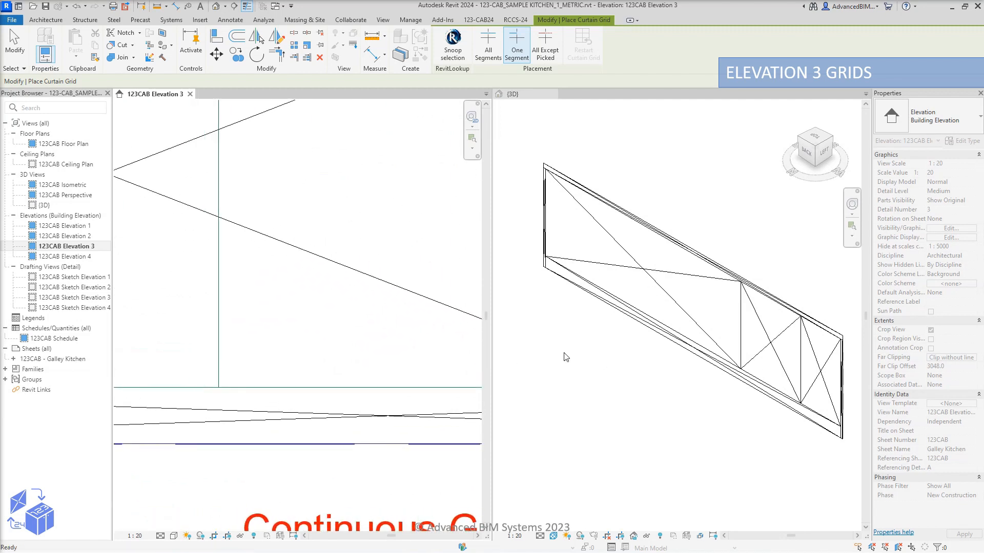
{"action": "scroll", "coordinate": [203, 403], "scroll_direction": "up", "scroll_amount": 3}
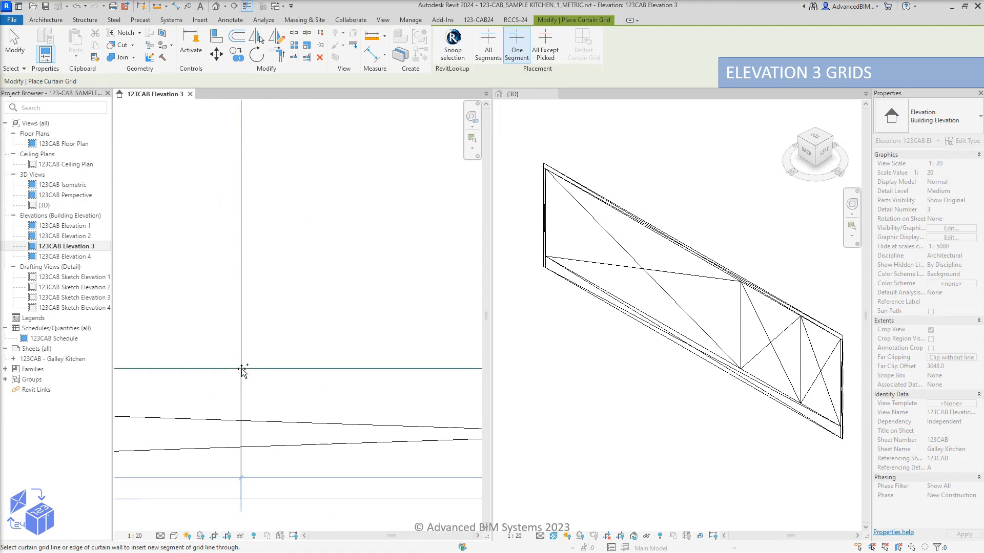
{"action": "left_click", "coordinate": [241, 369]}
{"action": "scroll", "coordinate": [402, 354], "scroll_direction": "down", "scroll_amount": 4}
{"action": "scroll", "coordinate": [402, 356], "scroll_direction": "down", "scroll_amount": 2}
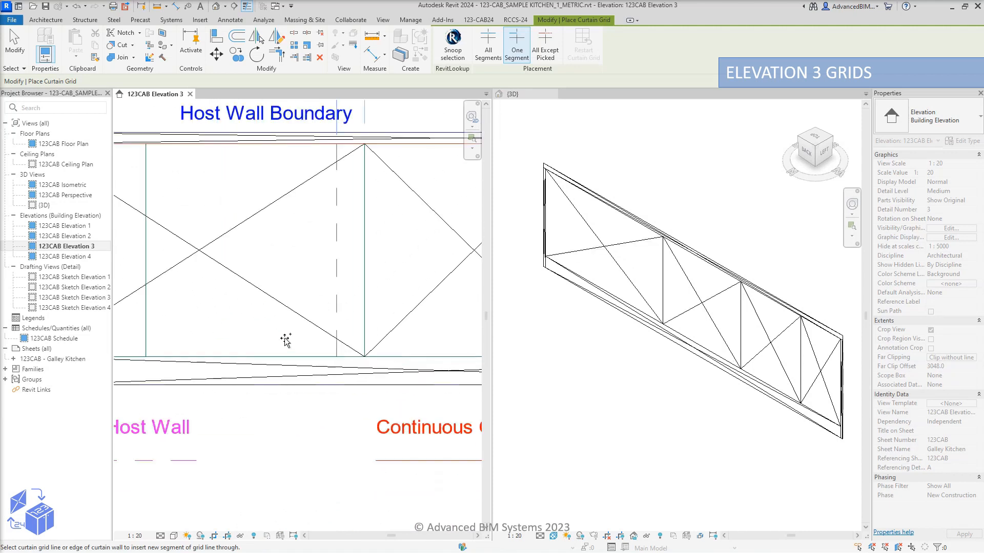
{"action": "middle_click_drag", "start_coordinate": [224, 351], "coordinate": [379, 369]}
{"action": "scroll", "coordinate": [297, 378], "scroll_direction": "up", "scroll_amount": 4}
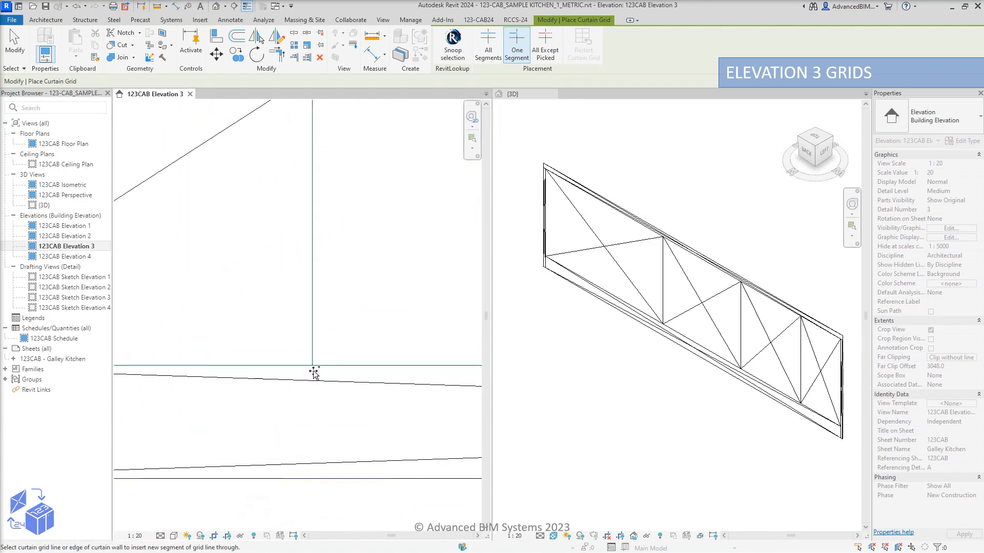
{"action": "left_click", "coordinate": [313, 365]}
- Add one-segment horizontal grids across the drawer stack on the middle and upper green lines, and another about 185 mm below the middle one
{"action": "scroll", "coordinate": [204, 365], "scroll_direction": "down", "scroll_amount": 5}
{"action": "middle_click_drag", "start_coordinate": [430, 326], "coordinate": [127, 374]}
{"action": "scroll", "coordinate": [445, 334], "scroll_direction": "up", "scroll_amount": 5}
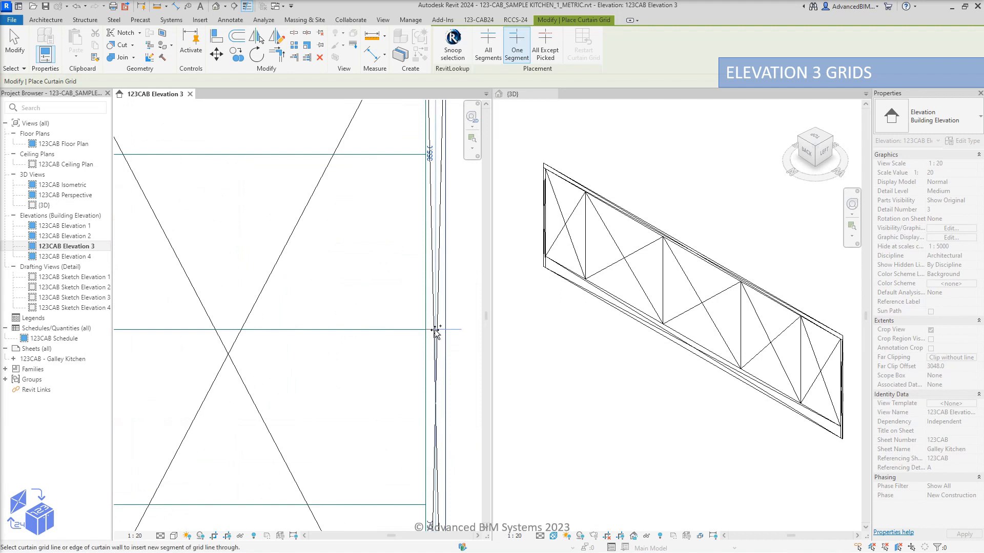
{"action": "left_click", "coordinate": [426, 329]}
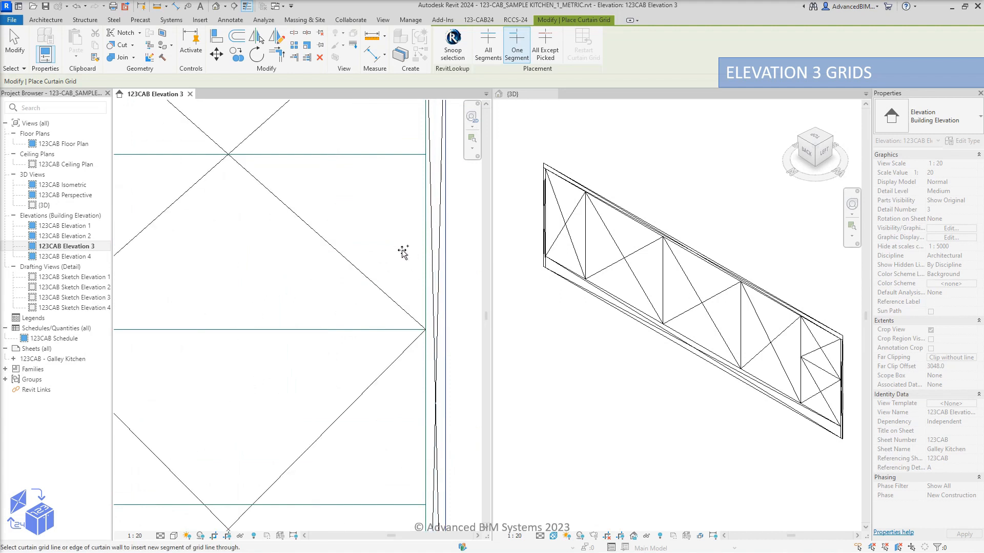
{"action": "scroll", "coordinate": [407, 256], "scroll_direction": "up", "scroll_amount": 3}
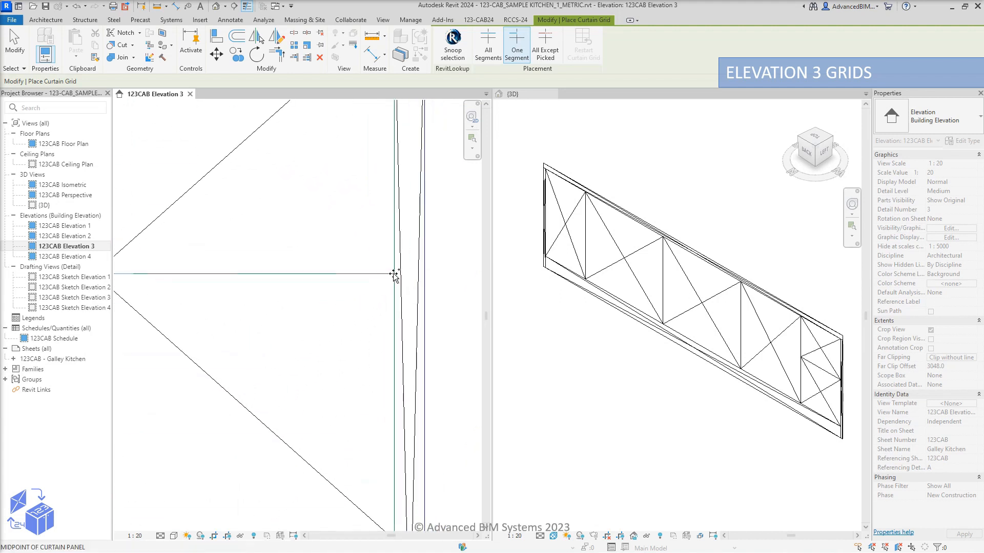
{"action": "scroll", "coordinate": [394, 275], "scroll_direction": "down", "scroll_amount": 4}
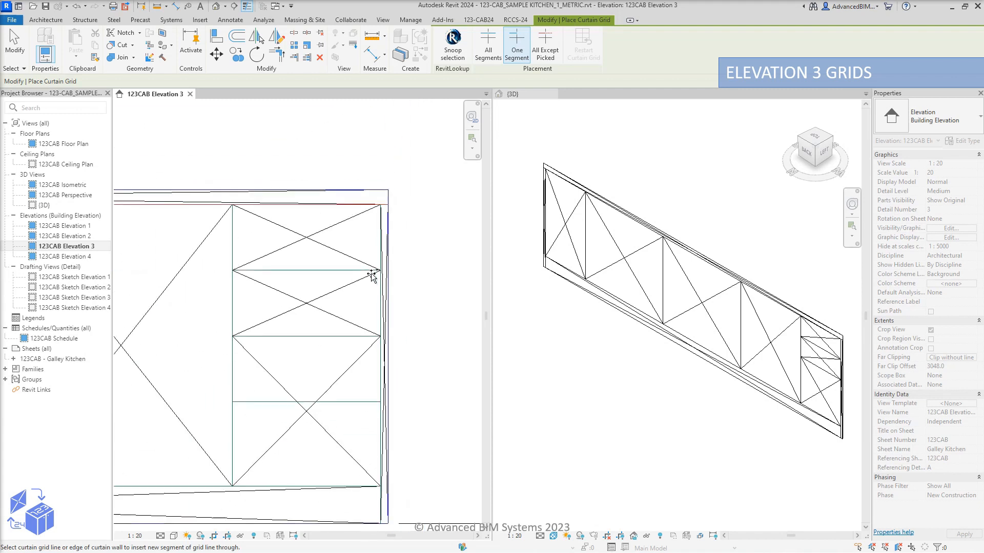
{"action": "scroll", "coordinate": [377, 415], "scroll_direction": "up", "scroll_amount": 5}
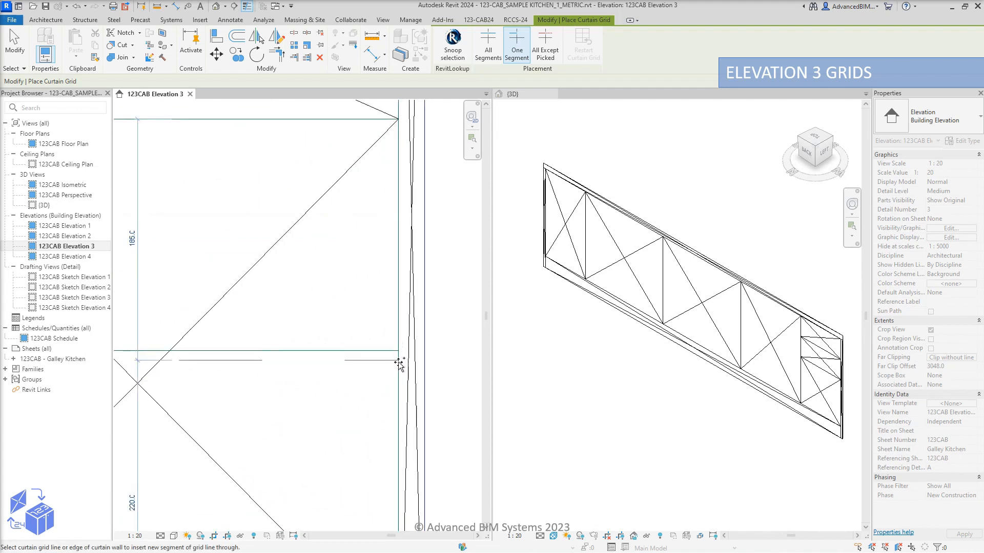
{"action": "left_click", "coordinate": [399, 363]}
{"action": "key", "text": "Escape"}
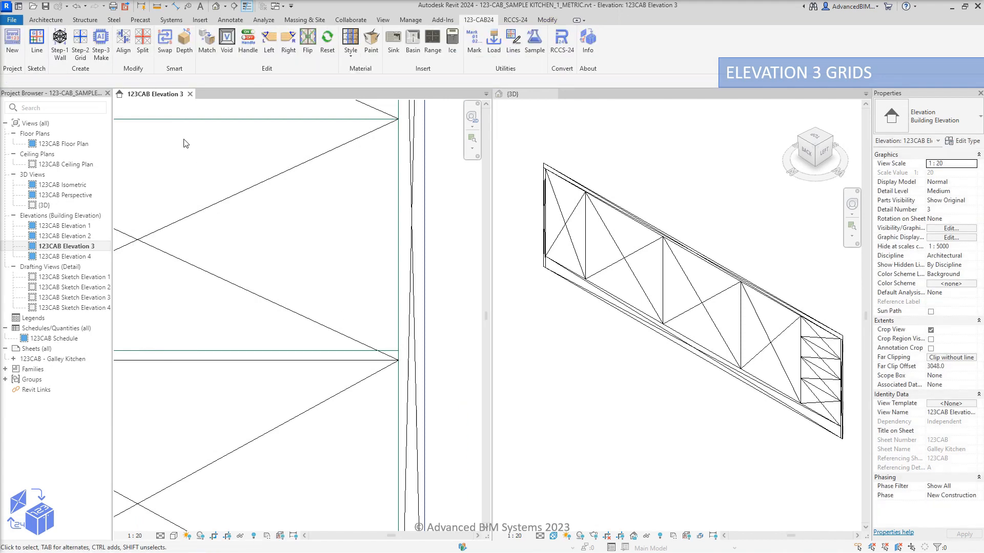
- Align the lowest drawer grid in Elevation 3 to the lower green sketch line
{"action": "left_click", "coordinate": [127, 45]}
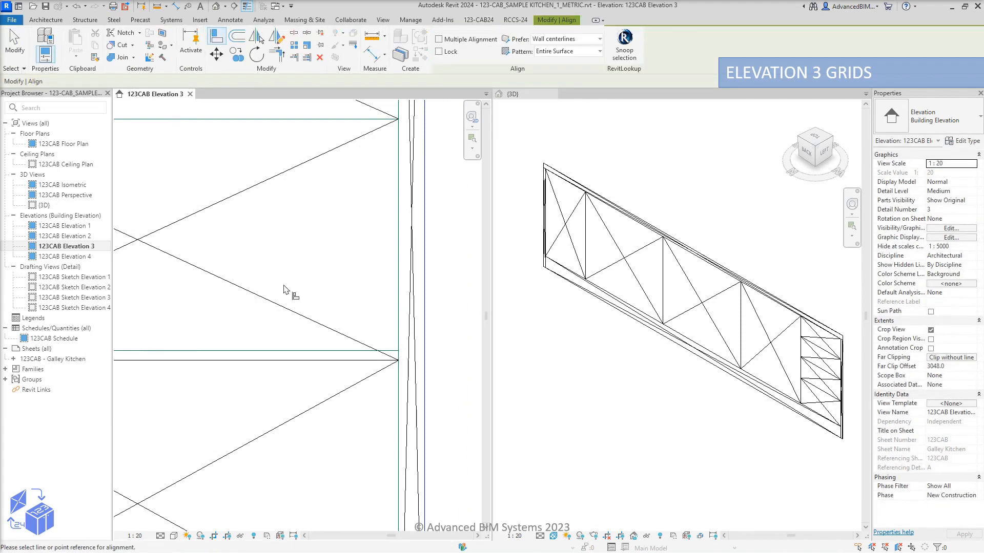
{"action": "left_click", "coordinate": [290, 361]}
{"action": "key", "text": "Escape"}
{"action": "key", "text": "Escape"}
{"action": "scroll", "coordinate": [328, 368], "scroll_direction": "down", "scroll_amount": 4}
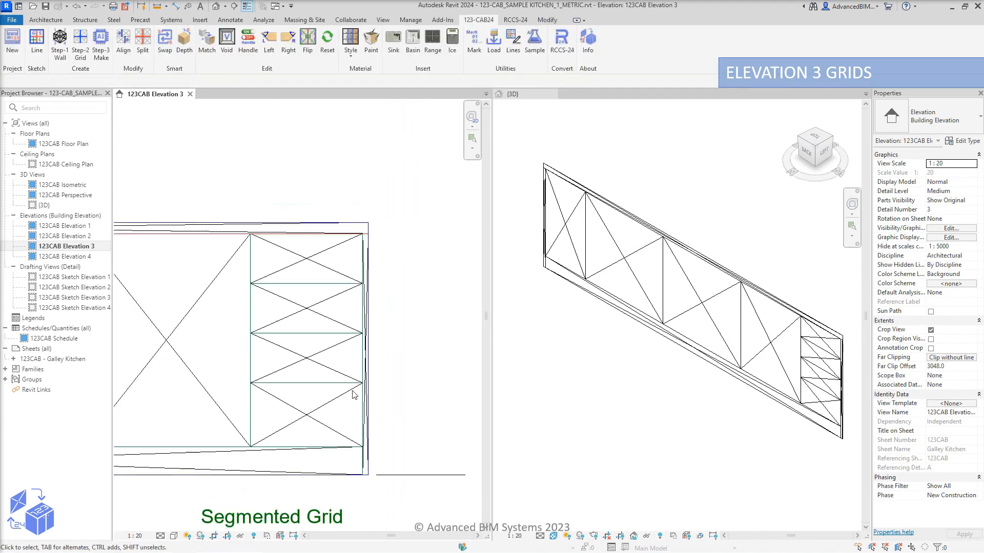
{"action": "scroll", "coordinate": [252, 322], "scroll_direction": "down", "scroll_amount": 3}
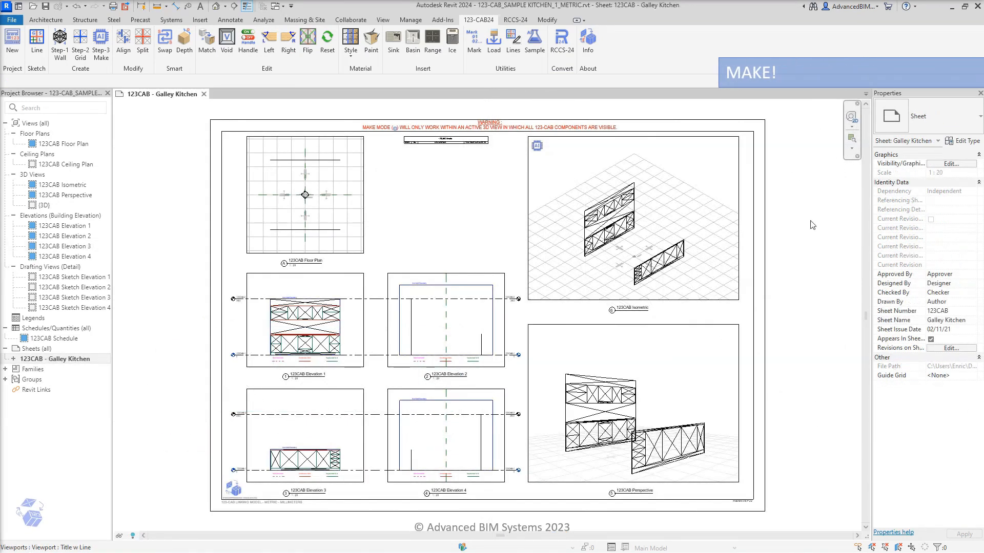
- Activate the 123CAB Isometric view on the Galley Kitchen sheet and run Step-3 Make
{"action": "right_click", "coordinate": [716, 176]}
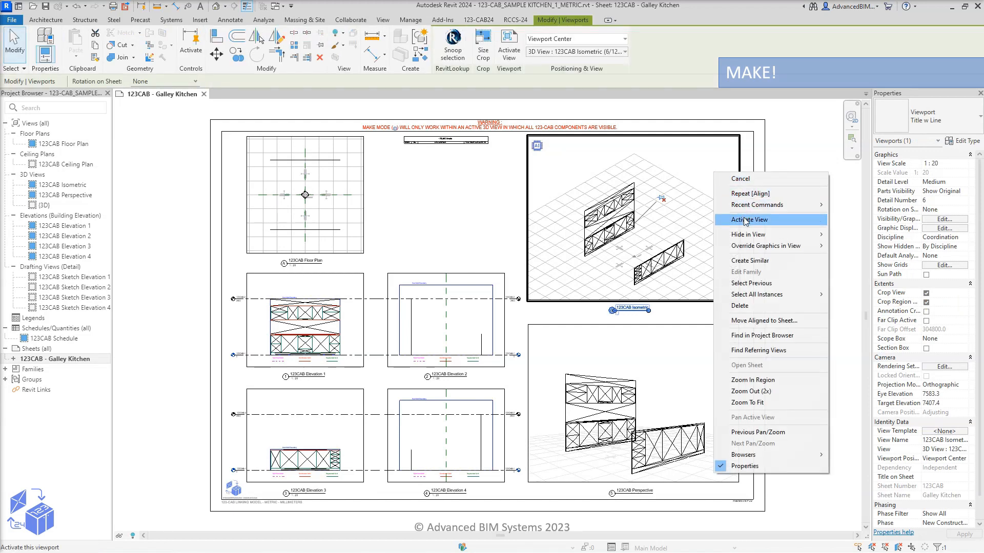
{"action": "left_click", "coordinate": [746, 220]}
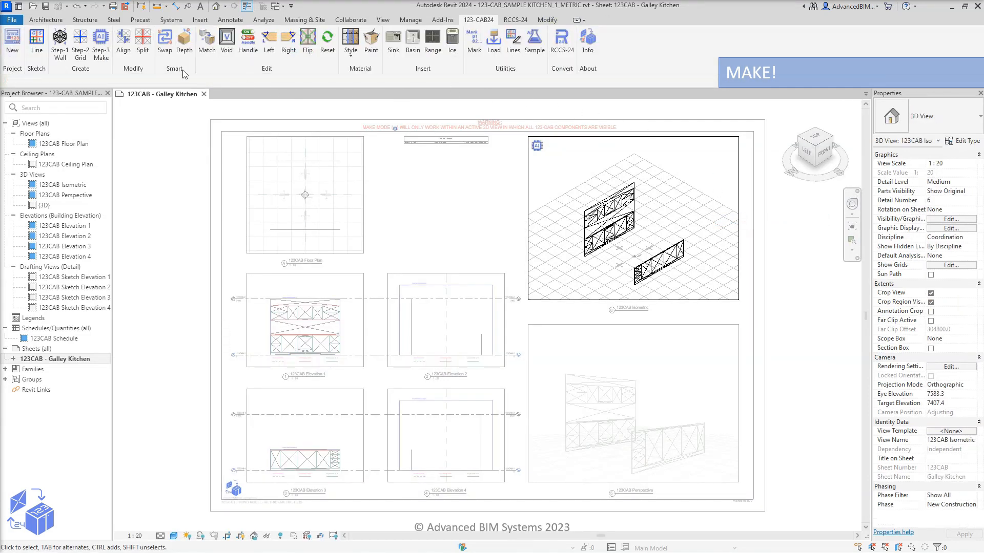
{"action": "left_click", "coordinate": [101, 45]}
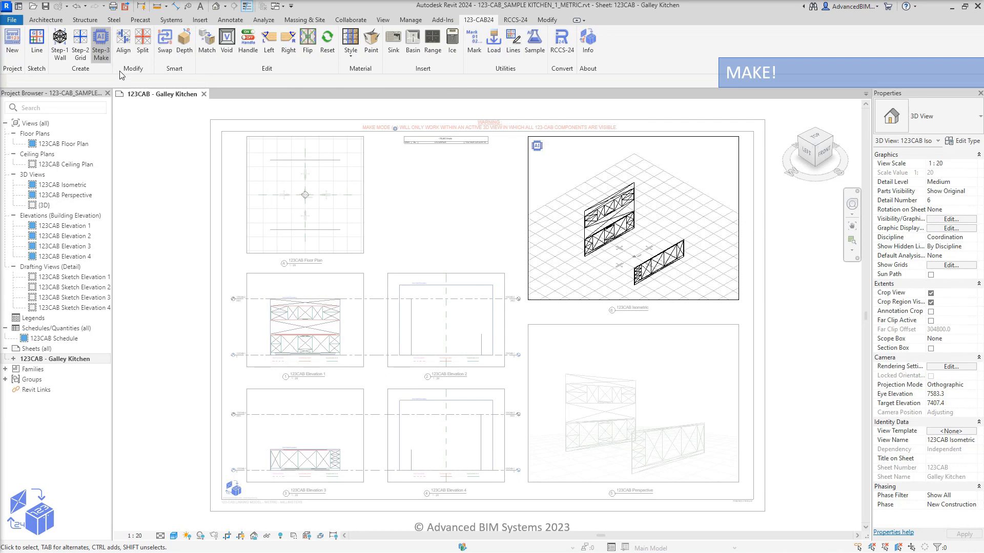